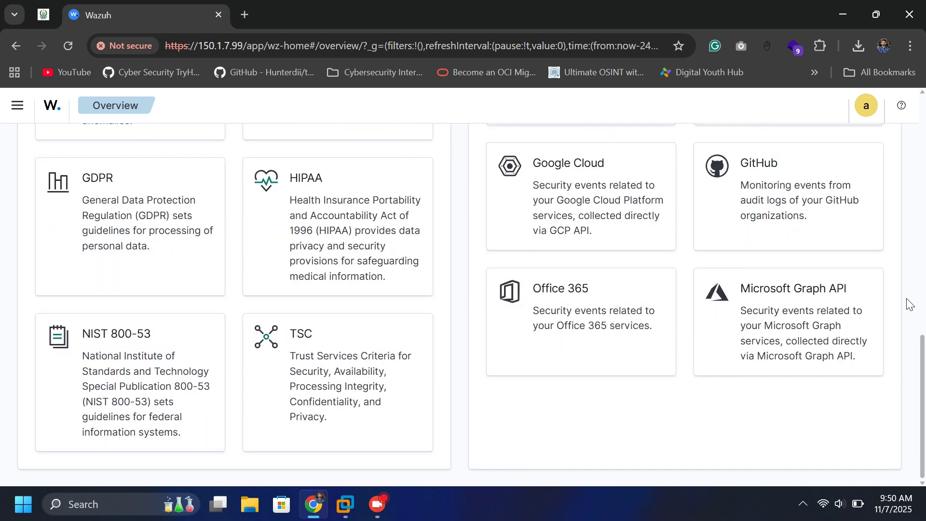
Run a Google search for 'wazuh ova'.
scroll(909, 304, "up", 10)
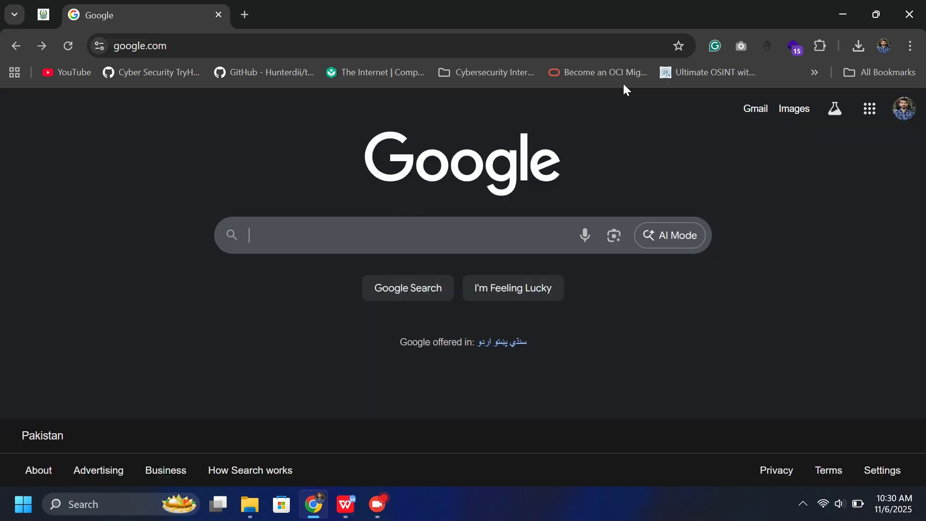
type("wazuh ova")
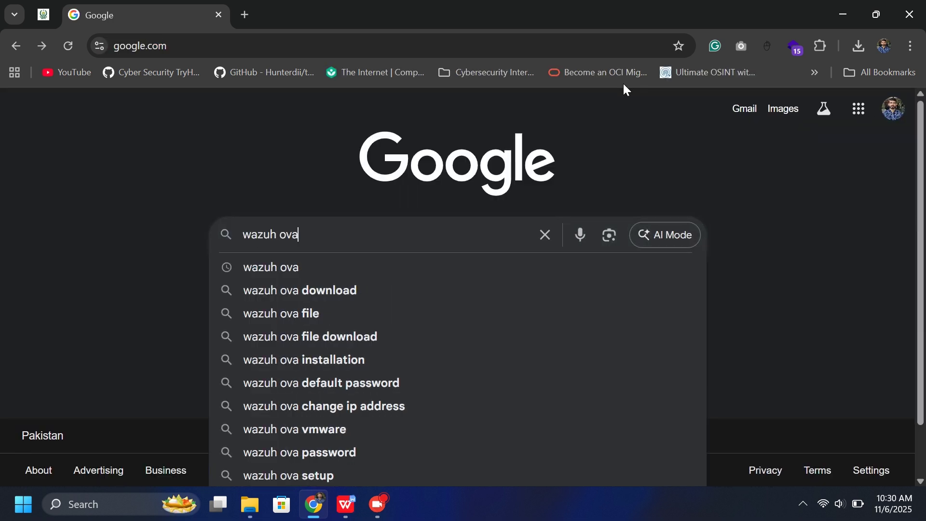
key("Return")
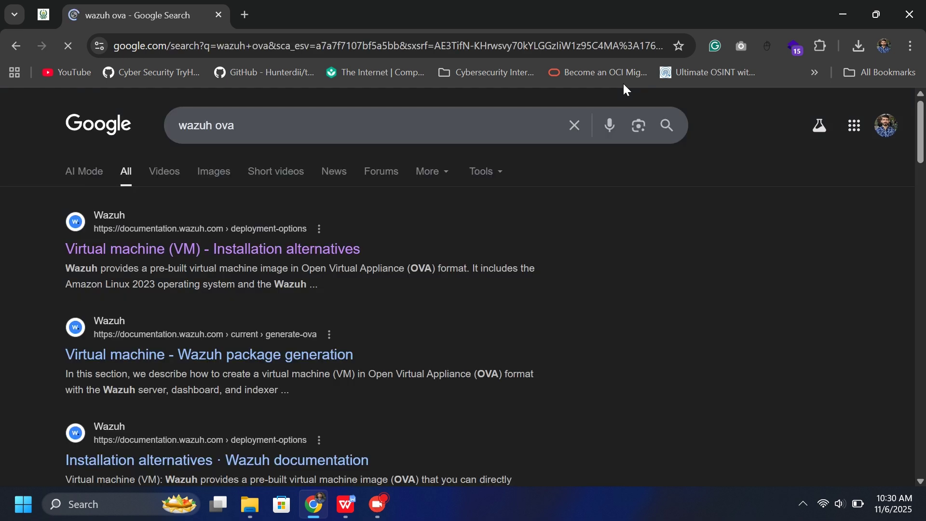
Download wazuh-4.14.0.ova from the Wazuh 'Virtual machine (VM) - Installation alternatives' documentation page.
left_click(189, 255)
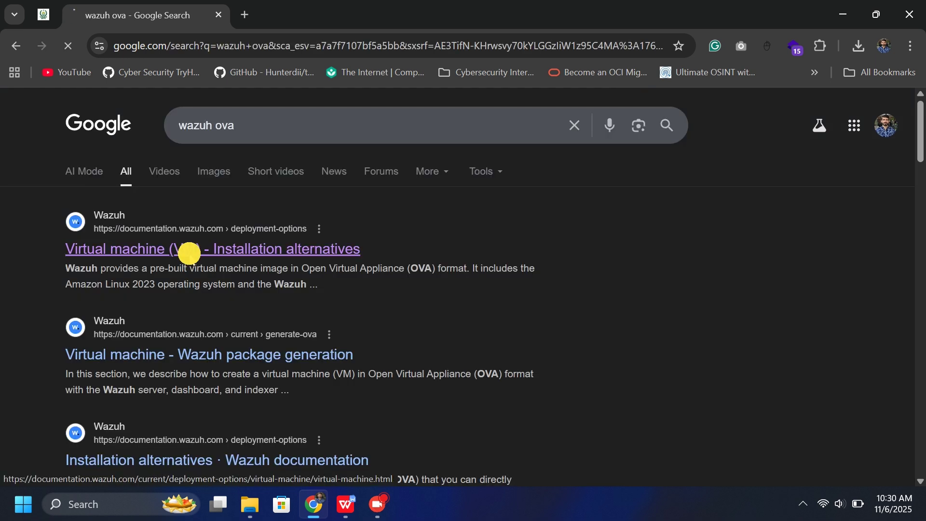
scroll(243, 321, "down", 6)
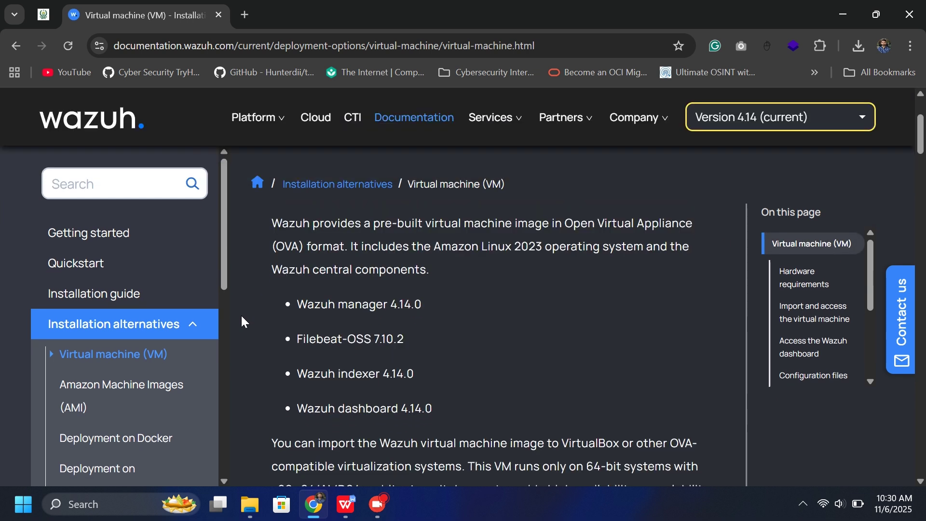
scroll(243, 322, "down", 3)
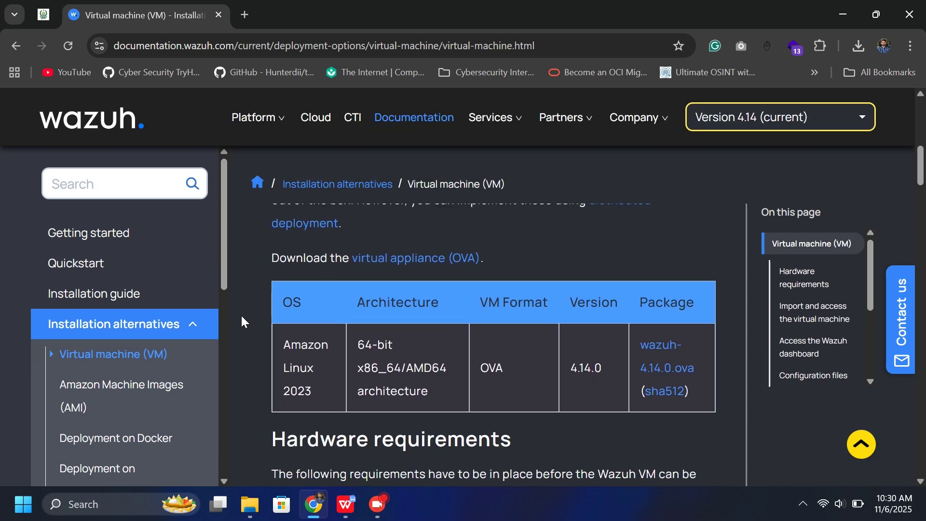
left_click(672, 376)
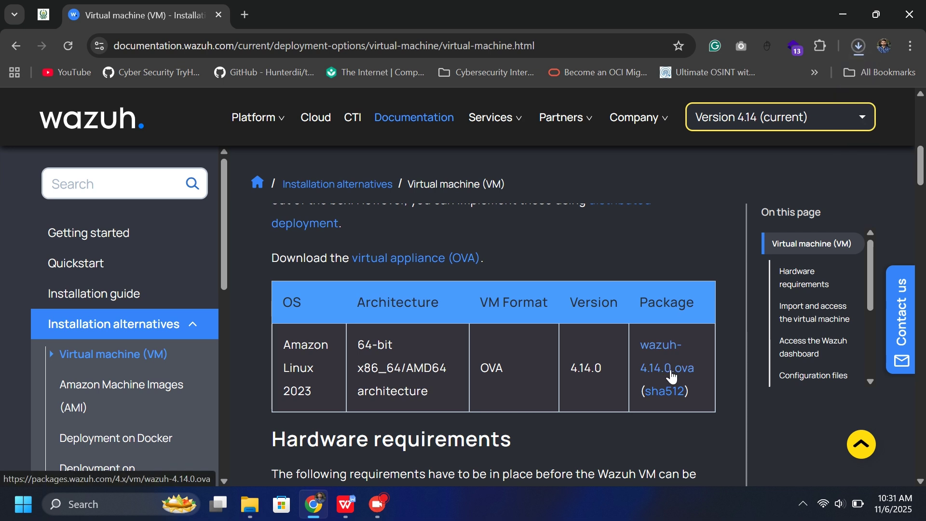
left_click(859, 48)
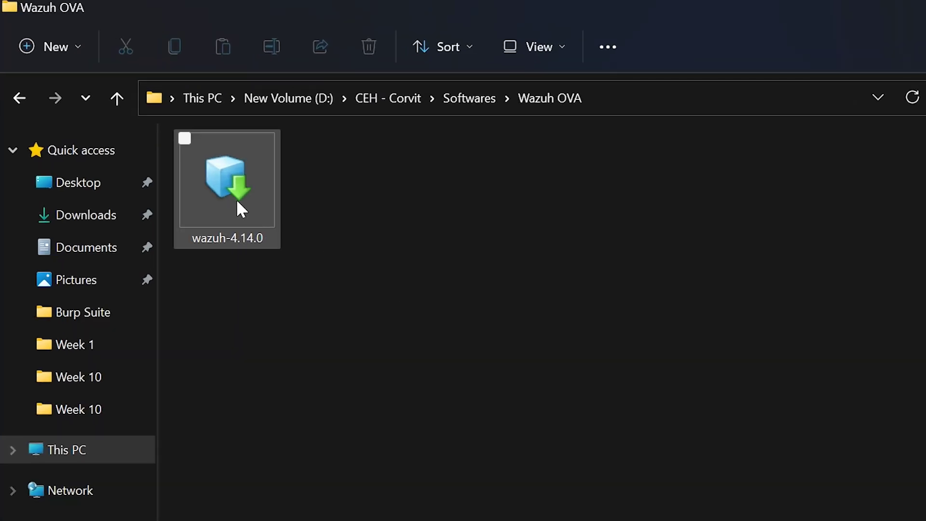
Select the downloaded wazuh-4.14.0 file in the Wazuh OVA folder.
left_click(236, 202)
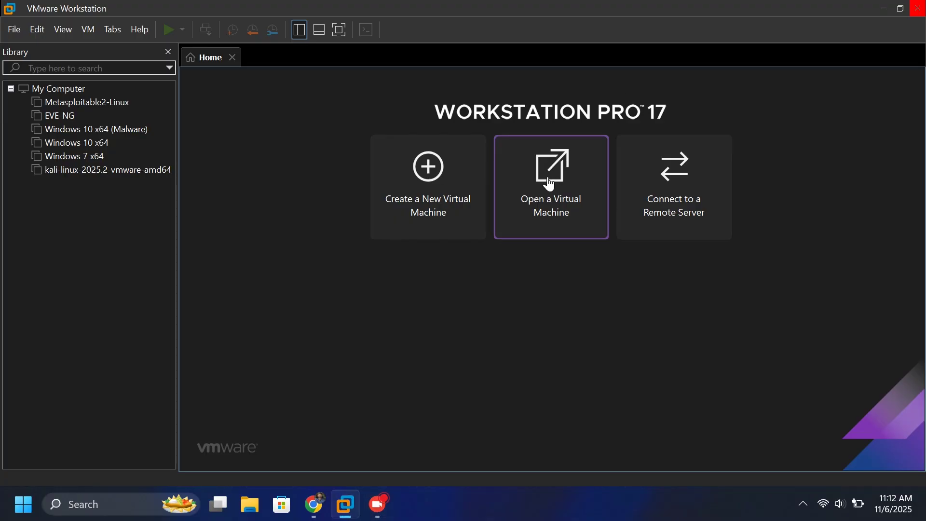
Open wazuh-4.14.0 from D:\CEH - Corvit\Softwares\Wazuh OVA as a virtual machine.
left_click(574, 151)
left_click(0, 283)
left_click(167, 273)
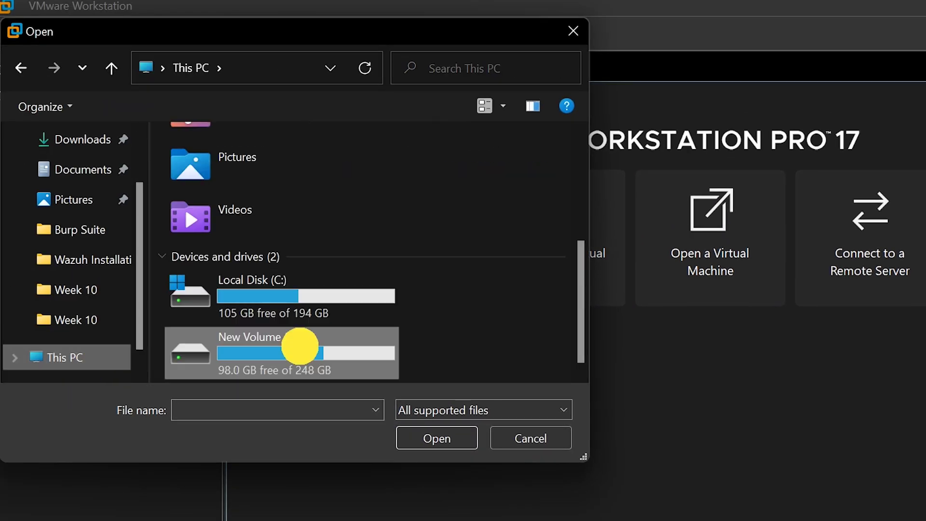
double_click(300, 346)
double_click(233, 167)
double_click(233, 282)
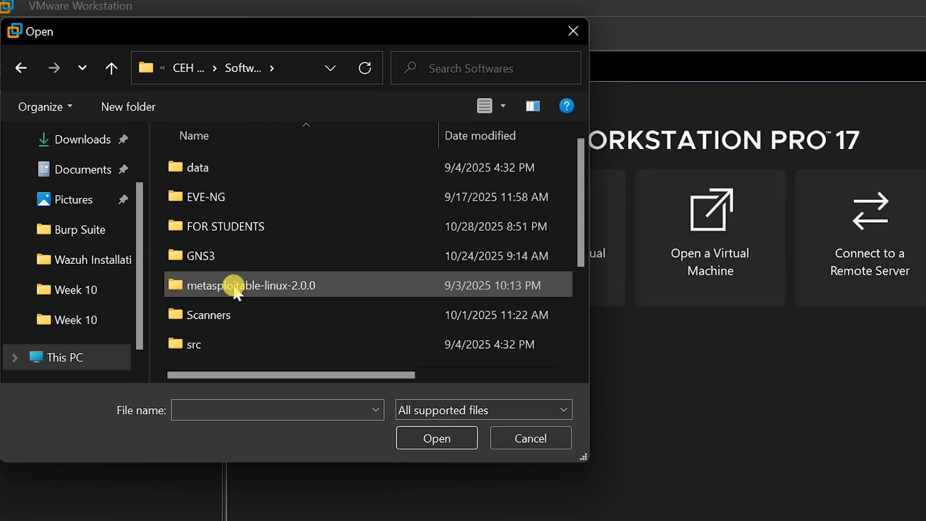
scroll(232, 284, "down", 2)
double_click(223, 263)
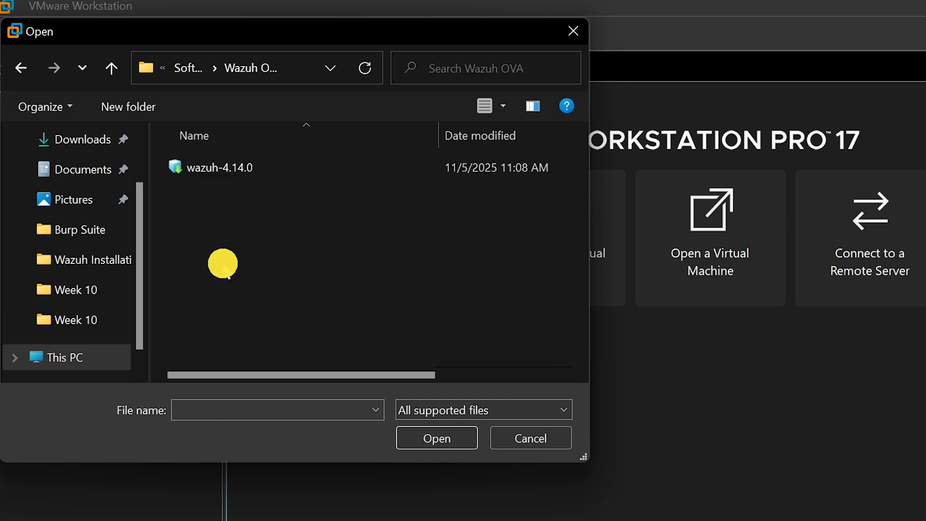
left_click(217, 167)
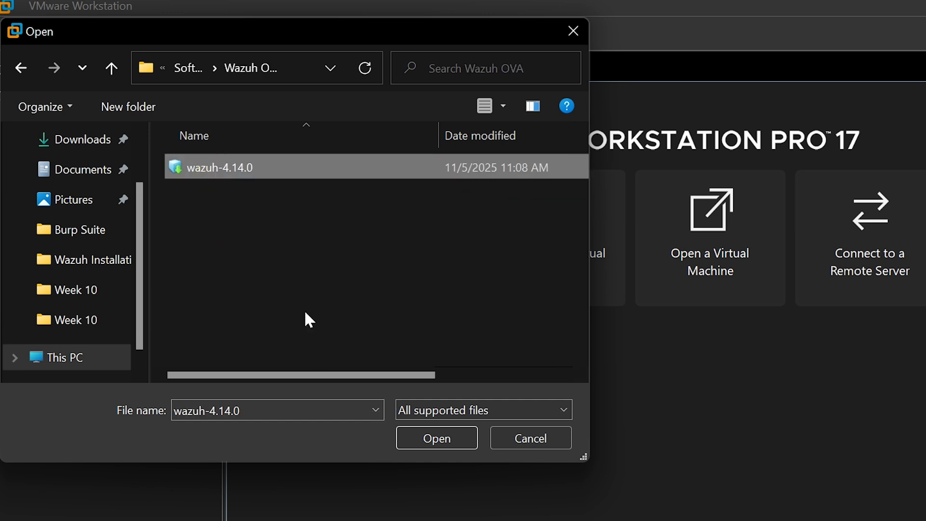
left_click(444, 440)
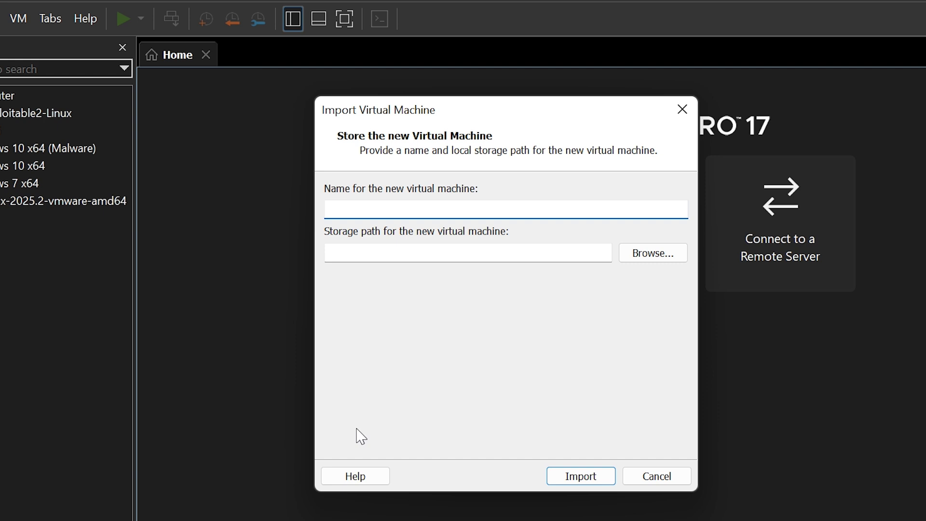
Name the VM 'Wazuh', store it in D:\CEH - Corvit\Virtual Machines\Wazuh, and import.
type("Wazuh")
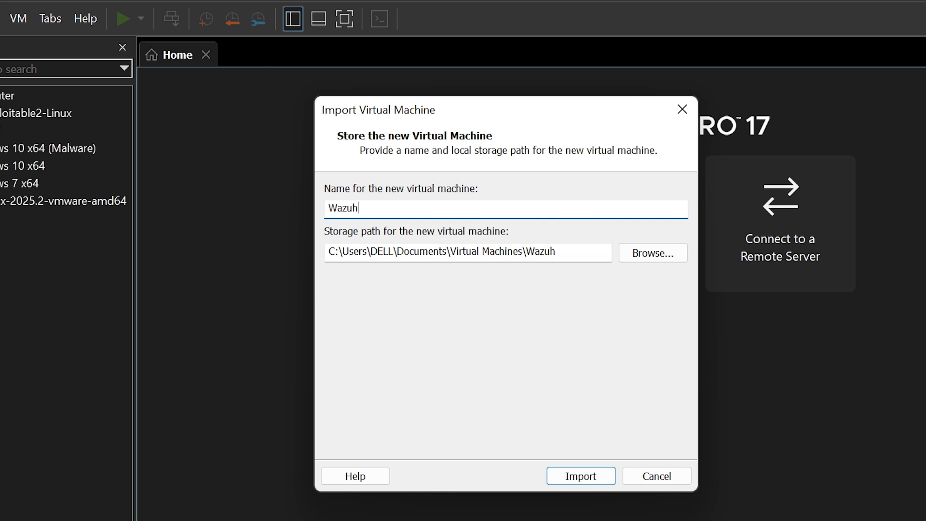
left_click(654, 254)
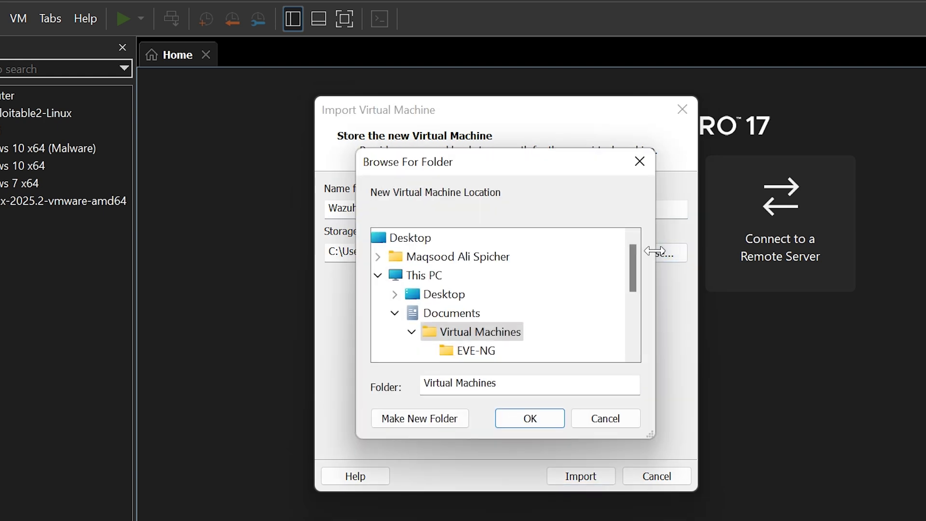
scroll(466, 331, "down", 1)
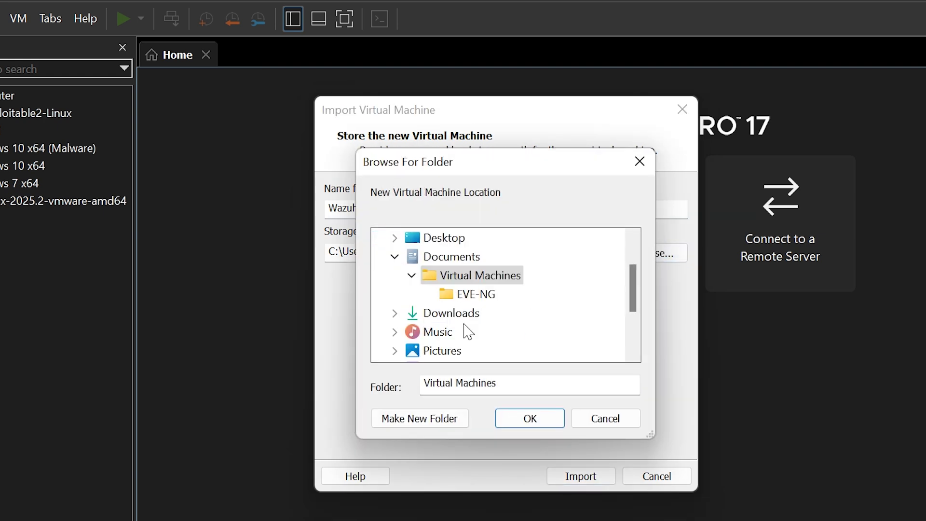
scroll(446, 311, "down", 2)
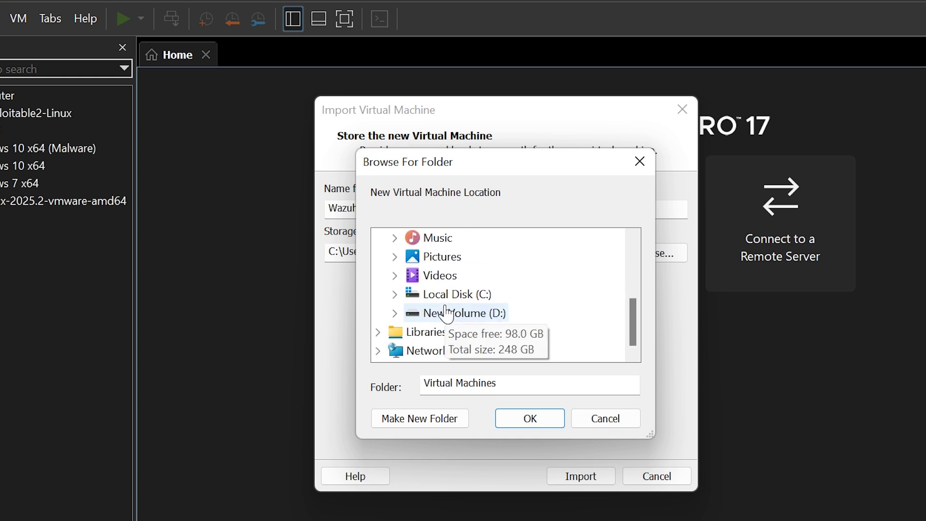
left_click(395, 313)
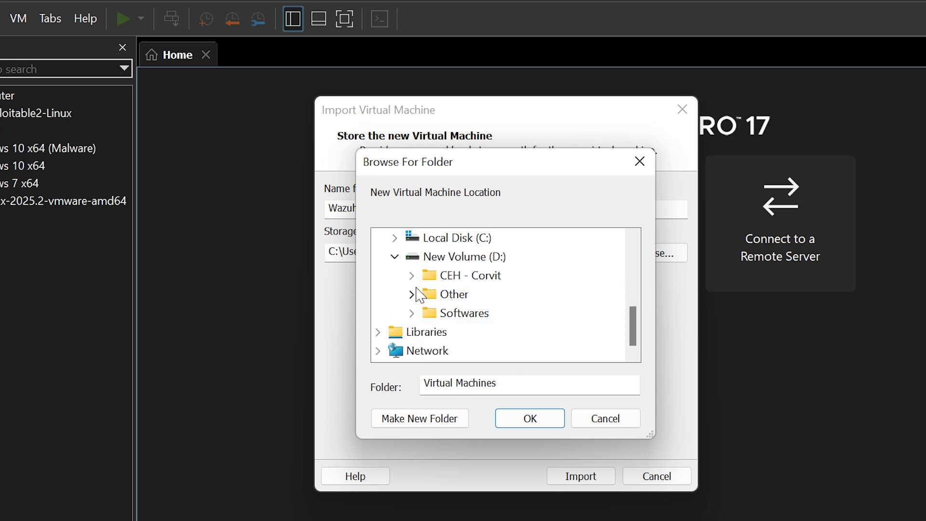
left_click(411, 275)
scroll(501, 313, "down", 2)
scroll(503, 314, "up", 1)
left_click(428, 313)
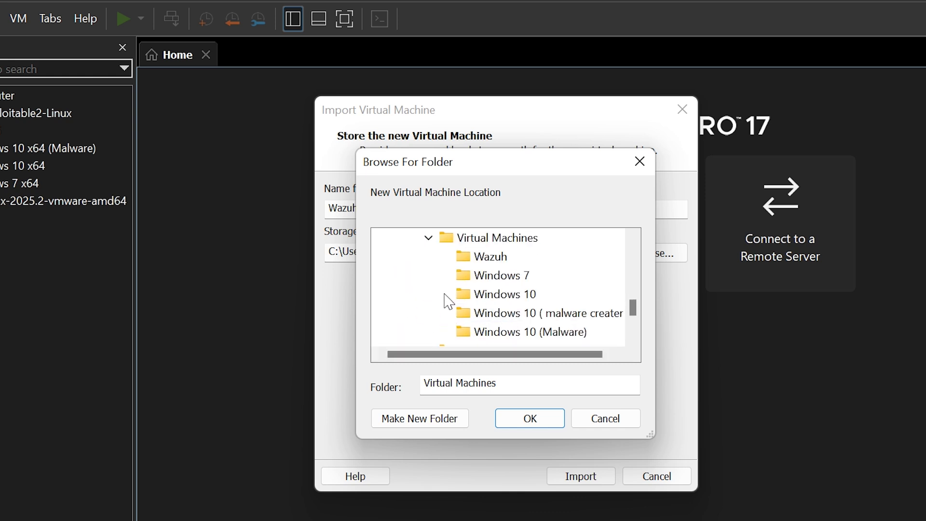
left_click(489, 256)
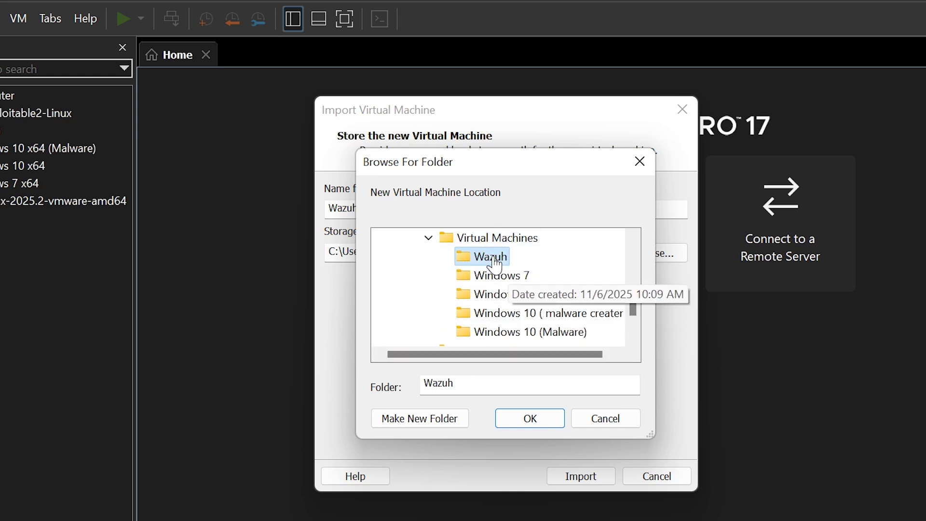
left_click(530, 418)
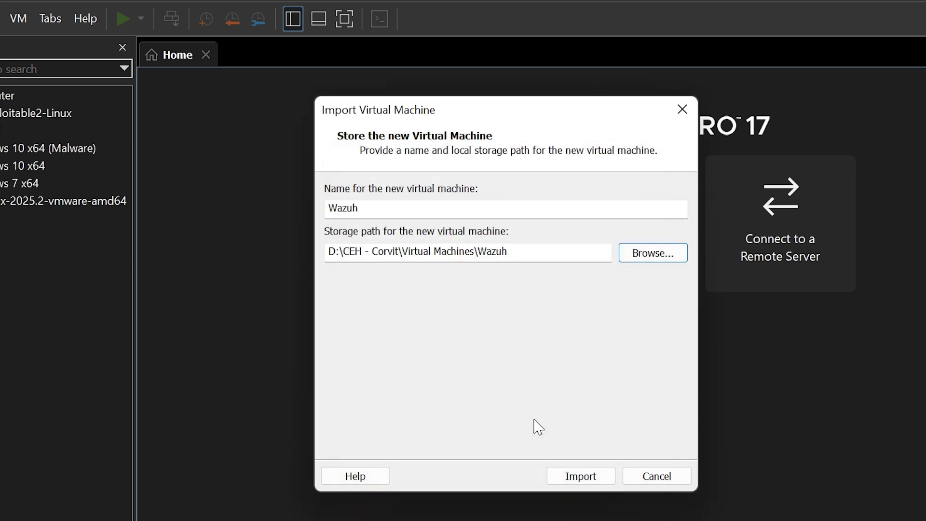
left_click(580, 476)
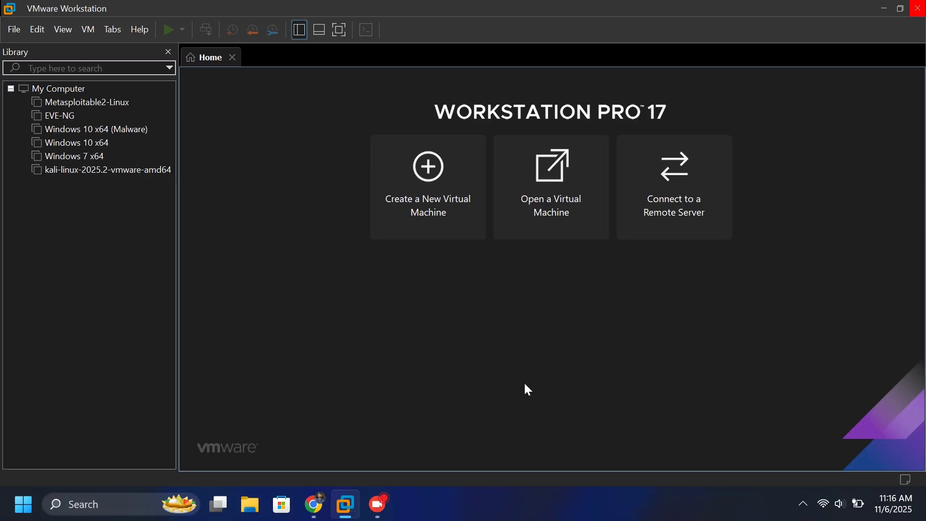
Convert the Wazuh VM to Workstation 17.5 or later compatibility, altering the existing machine.
left_click(525, 390)
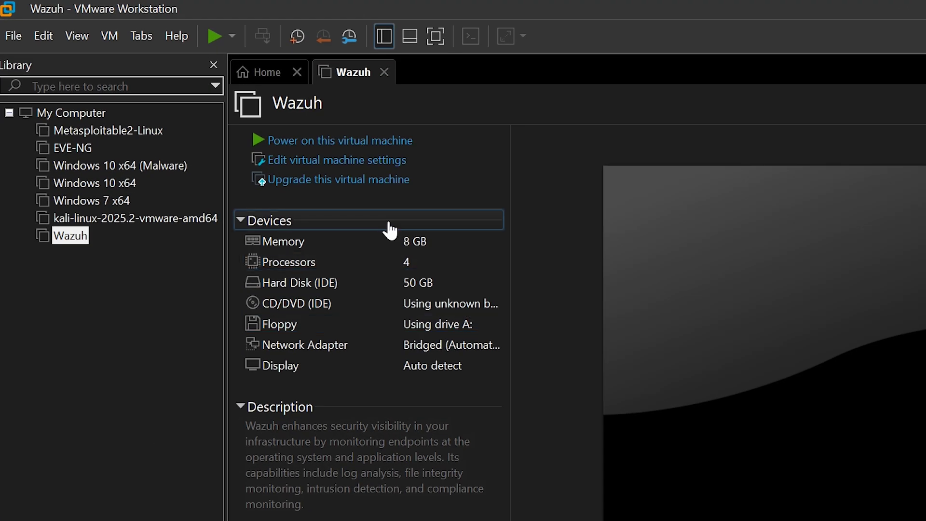
left_click(332, 182)
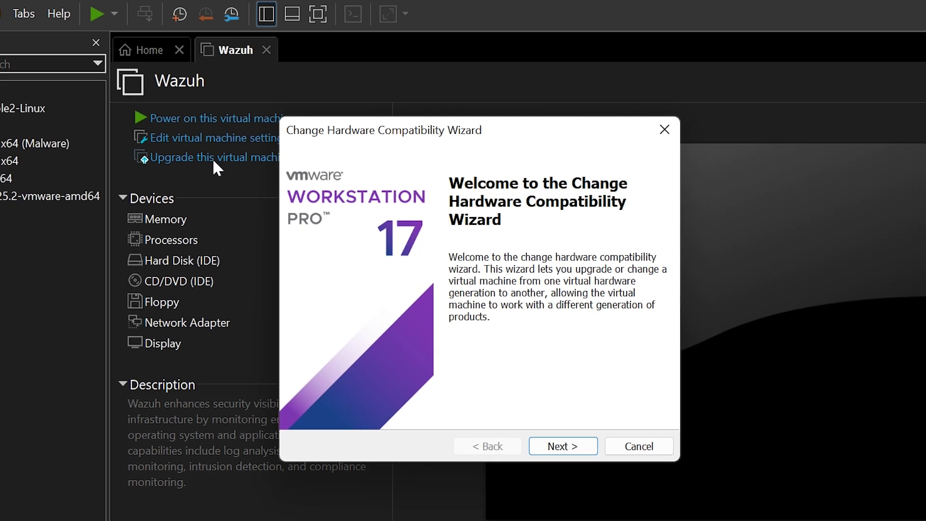
left_click(563, 446)
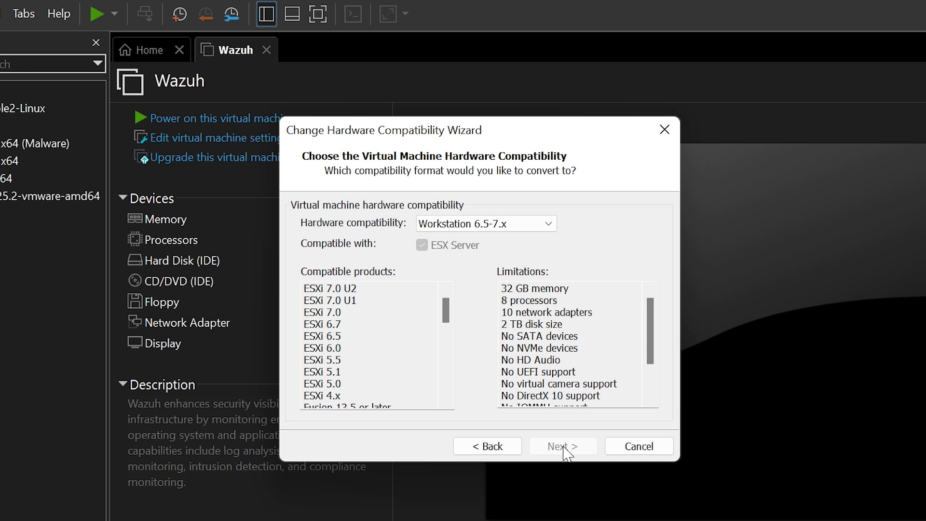
left_click(549, 224)
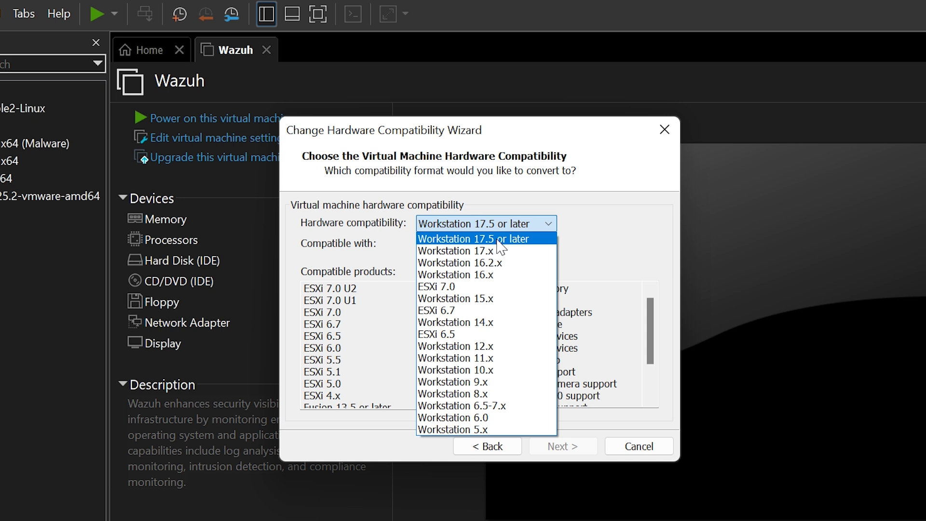
left_click(497, 239)
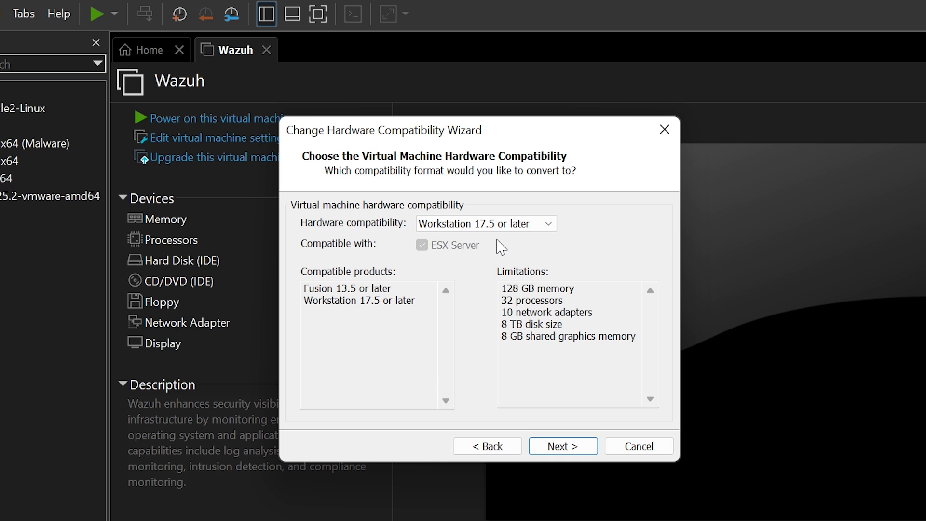
left_click(564, 449)
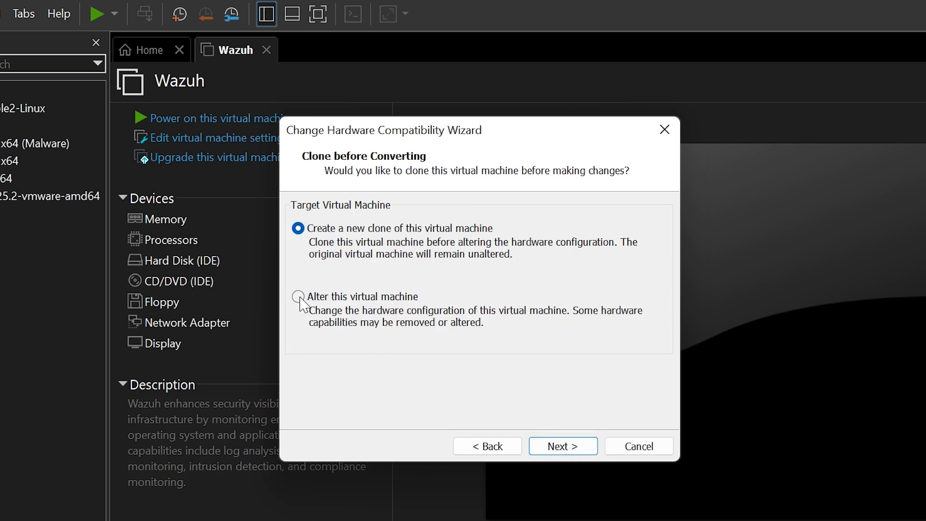
left_click(300, 301)
left_click(560, 449)
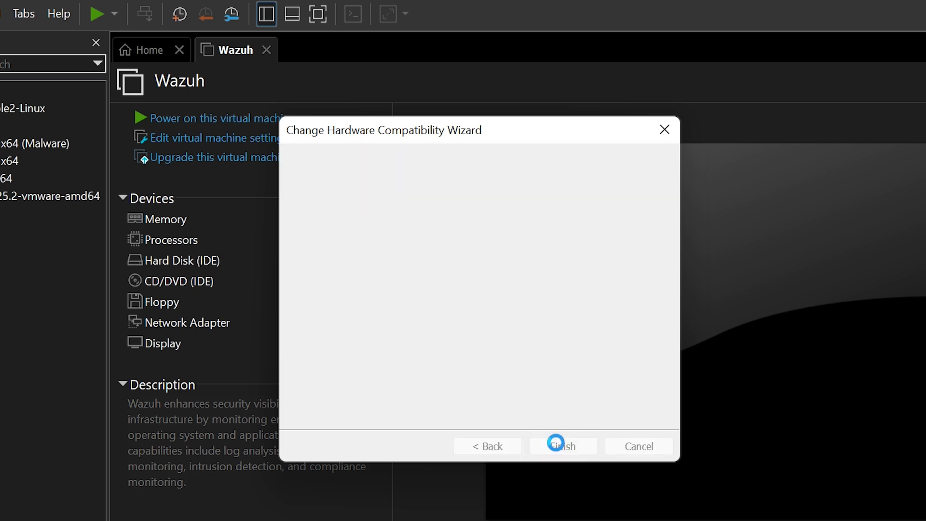
left_click(559, 447)
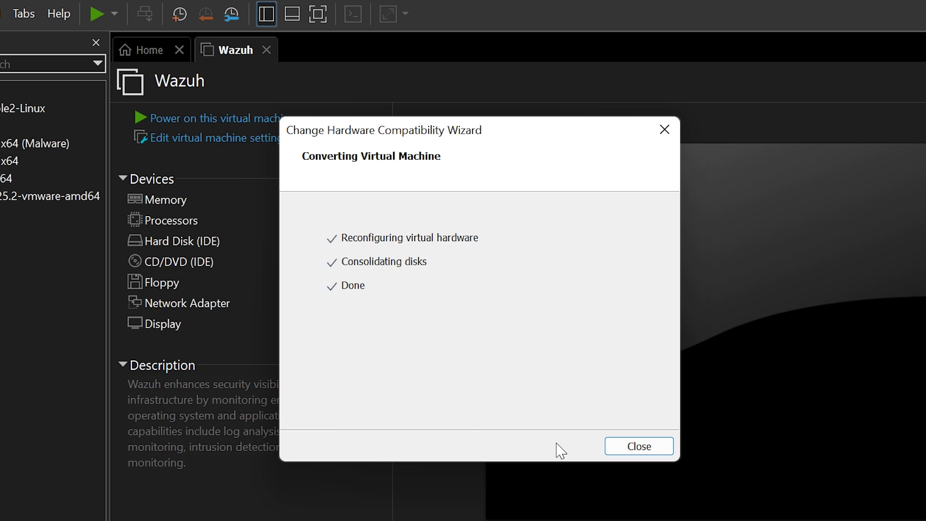
left_click(639, 448)
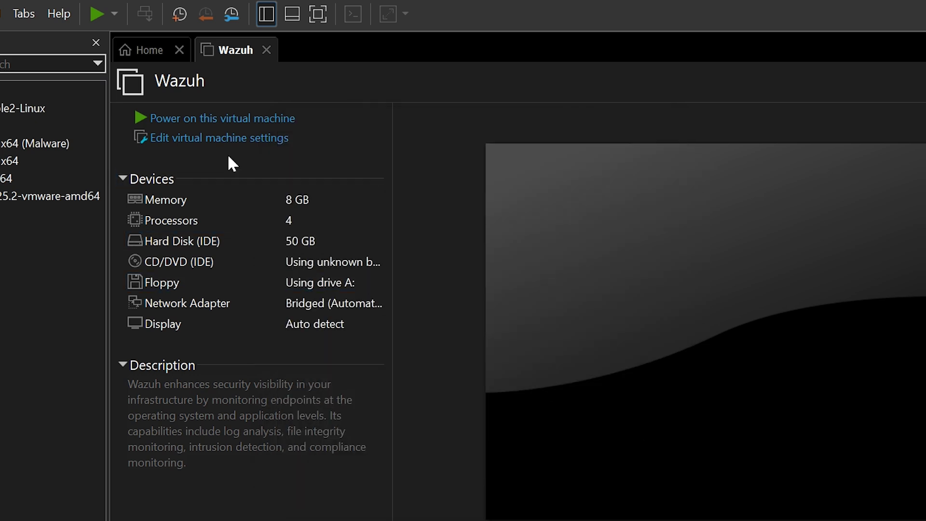
In the Wazuh VM settings, set Memory to 4 GB and the Network Adapter to NAT.
left_click(215, 142)
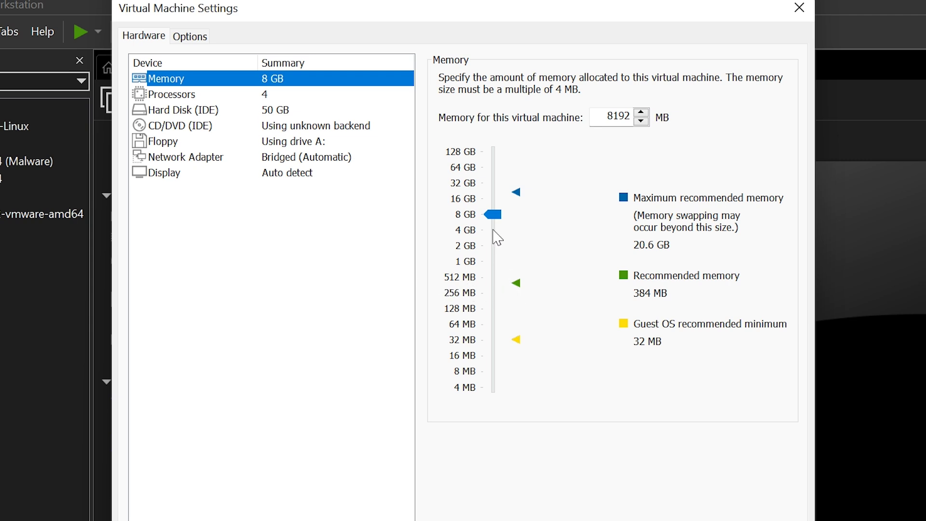
left_click_drag(493, 216, 494, 232)
left_click(466, 232)
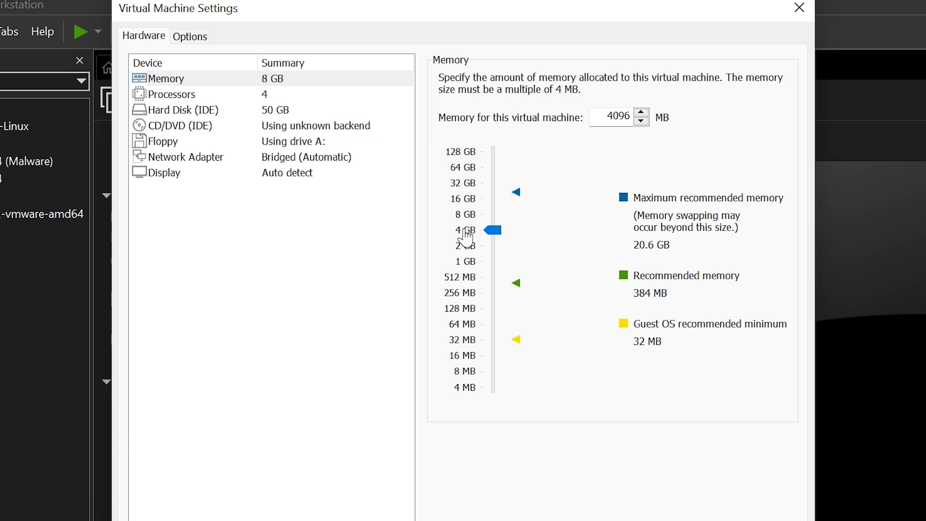
left_click(193, 159)
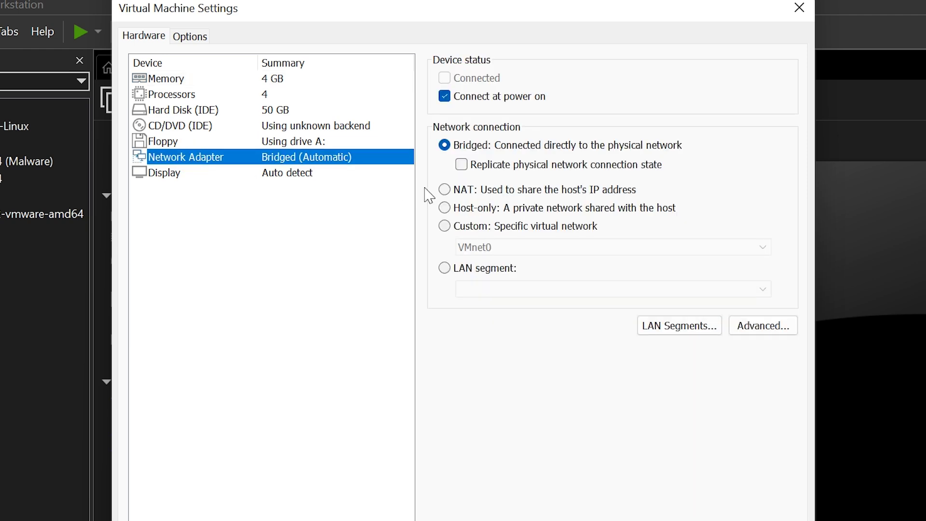
left_click(444, 190)
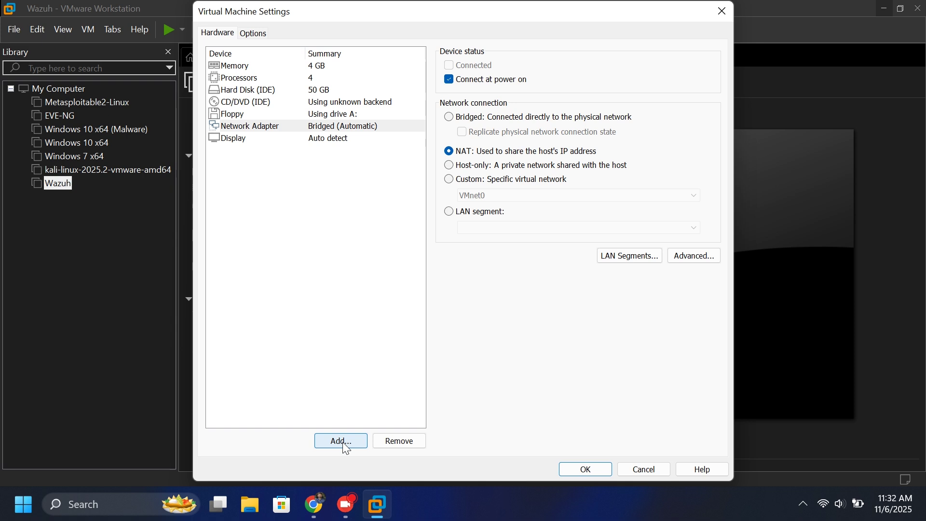
left_click(342, 441)
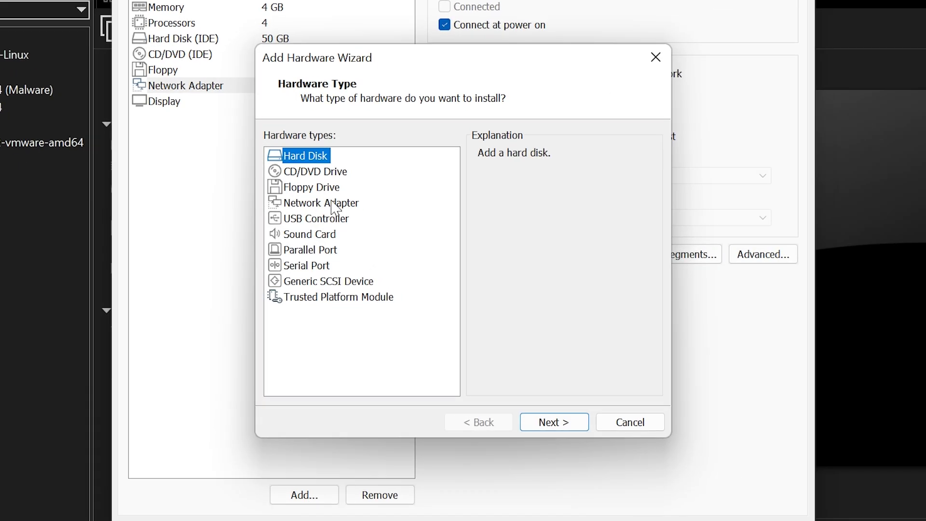
Add a second Network Adapter on Custom VMnet1 (Host-only), check both adapters, and save.
left_click(365, 217)
left_click(562, 423)
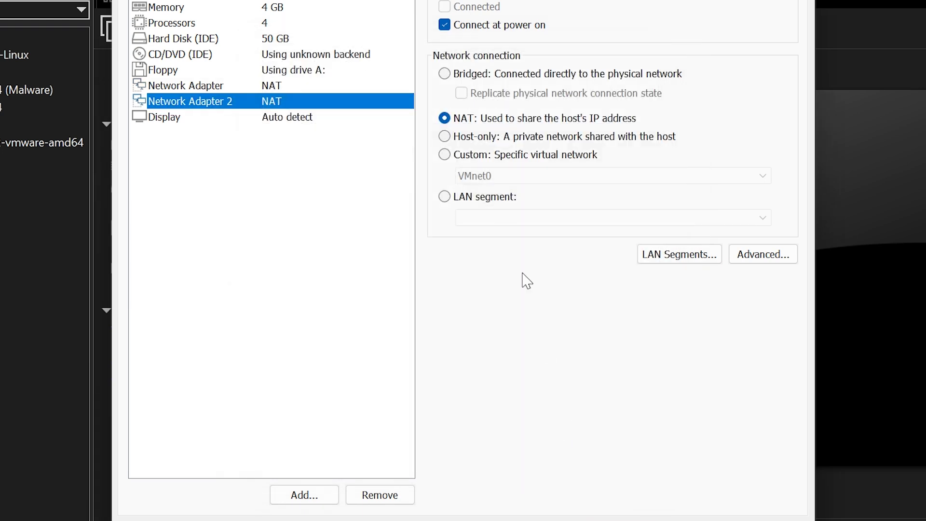
left_click(449, 158)
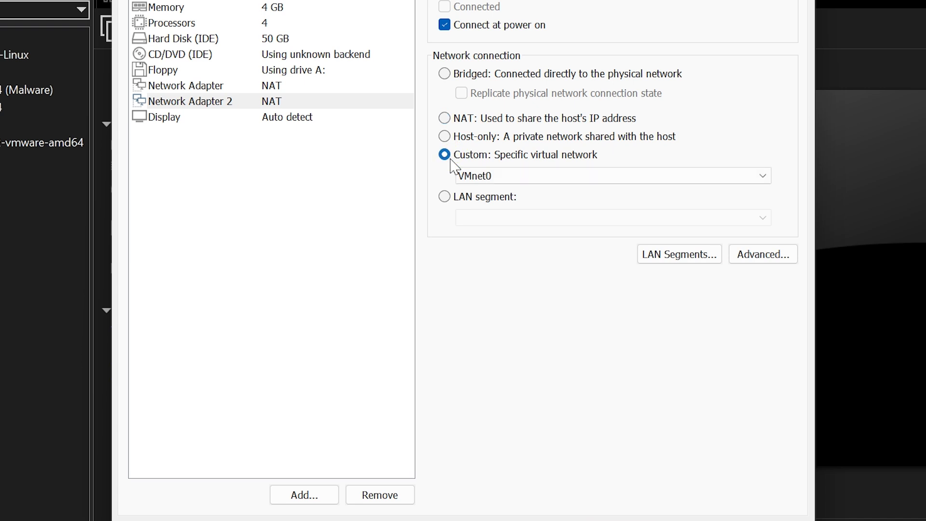
left_click(510, 180)
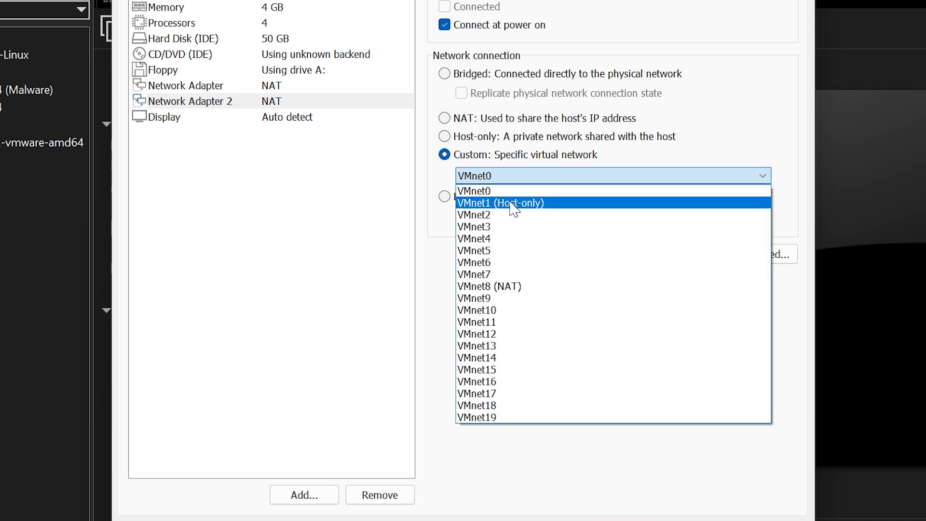
left_click(511, 204)
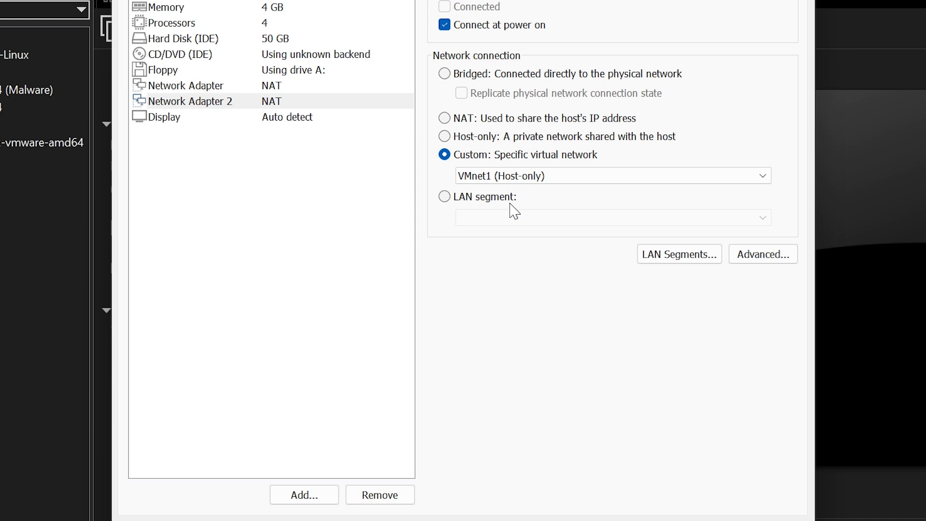
left_click(223, 89)
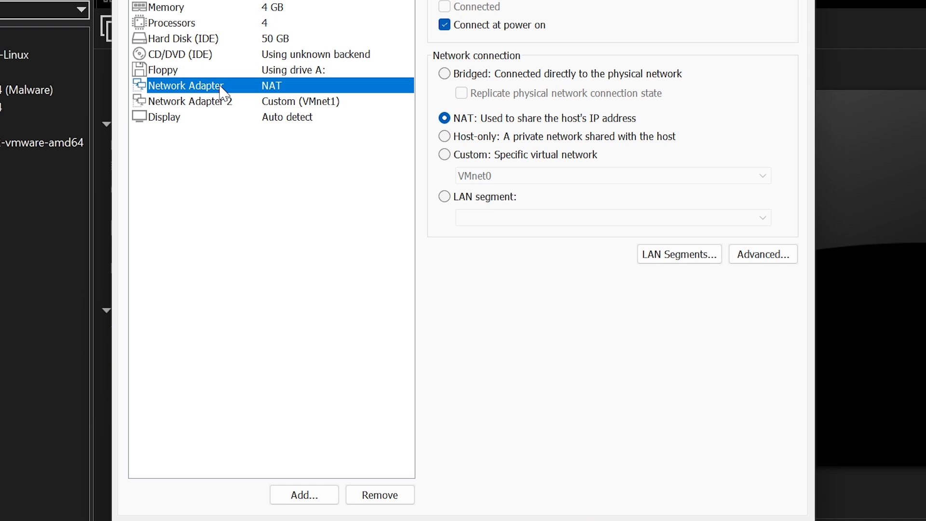
left_click(226, 110)
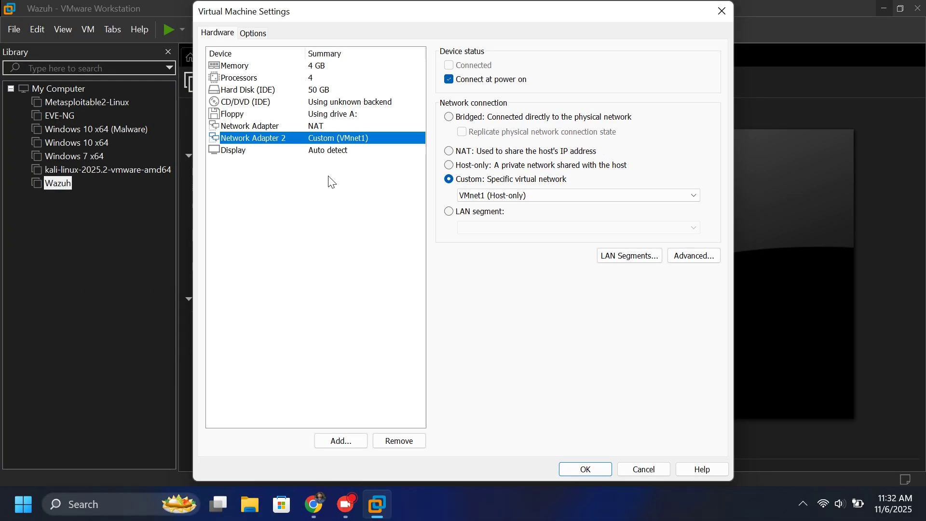
left_click(587, 470)
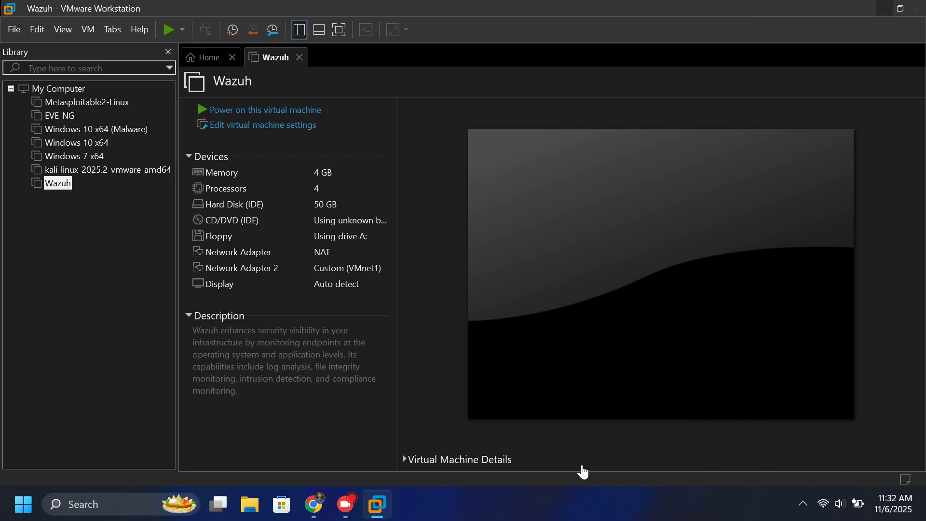
Power on the Wazuh VM and log in at the console as wazuh-user with its default password.
left_click(261, 110)
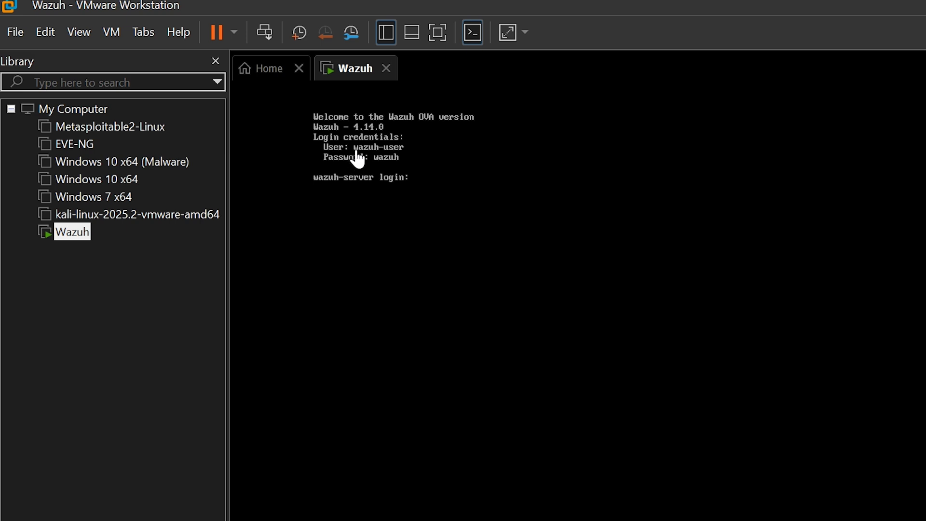
left_click(413, 179)
type("wazuh")
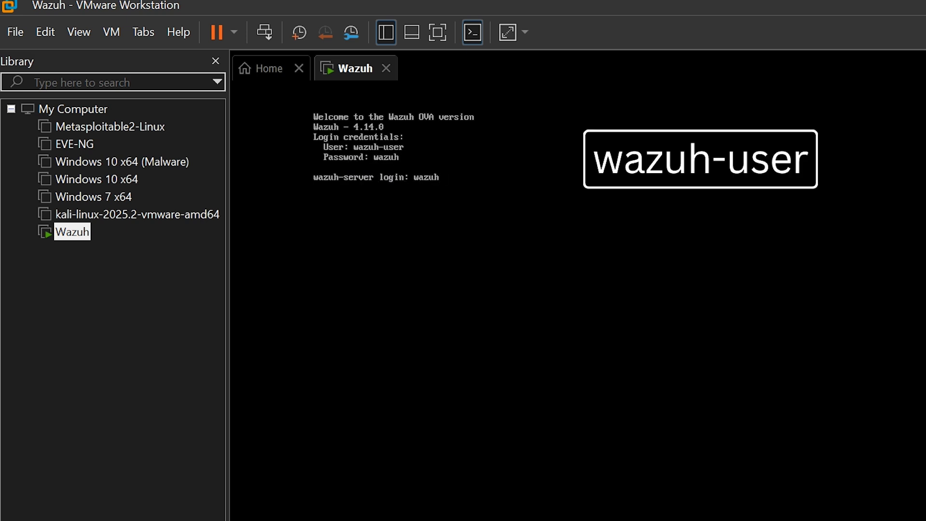
type("-user")
key("Return")
type("wazuh")
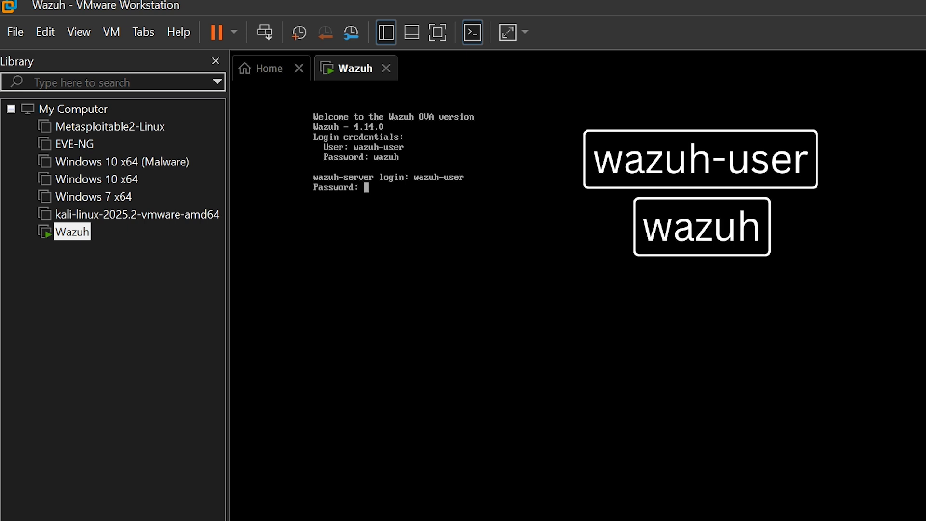
key("Return")
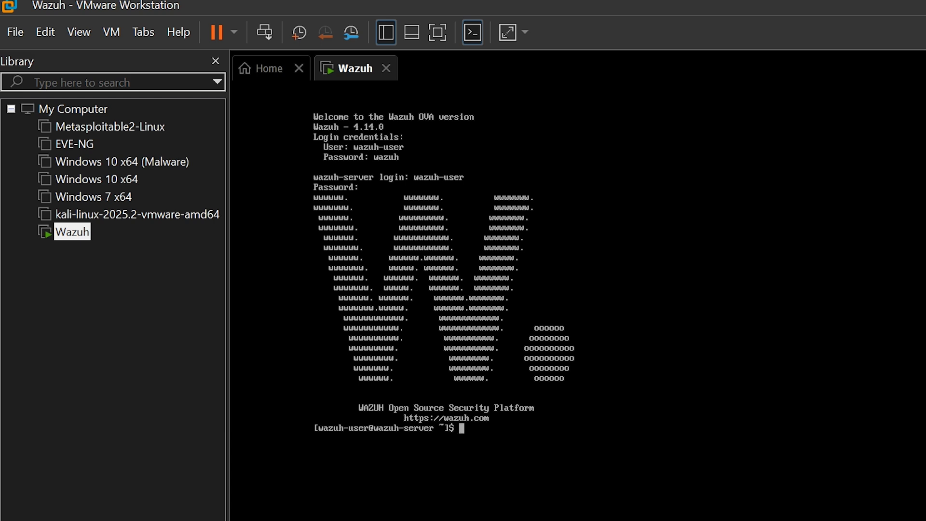
Open /etc/sysconfig/network-scripts/ifcfg-eth1 in vi with sudo and enter insert mode.
type("sudo vi /etc/sy")
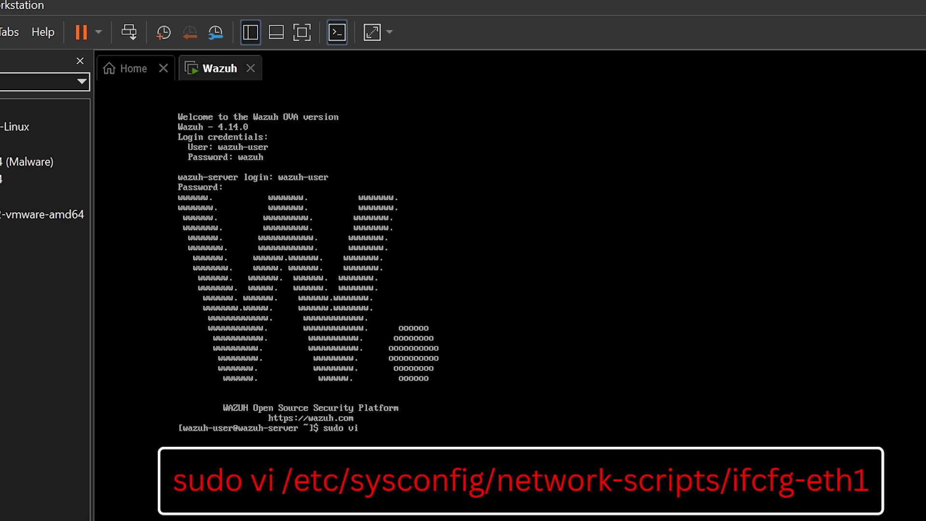
type("sconfig/netwo")
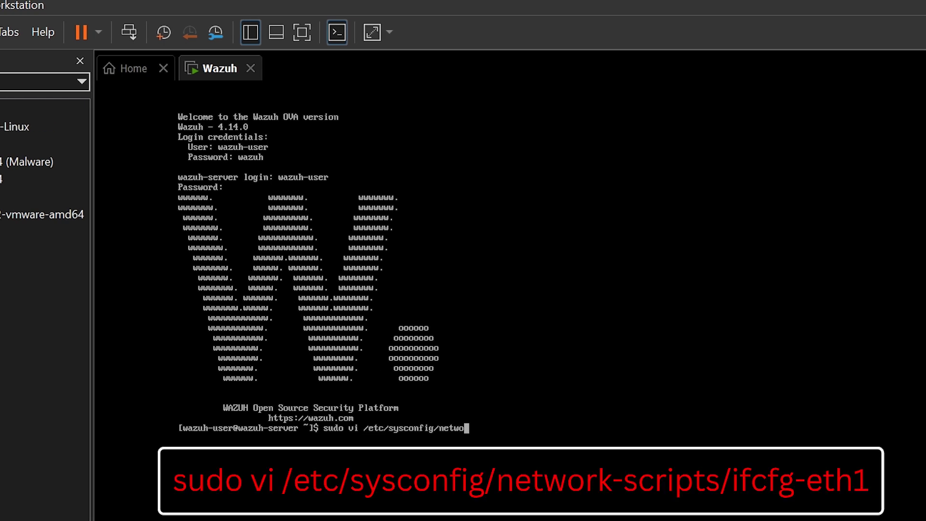
type("rk-scripts/ifcfg-eth1")
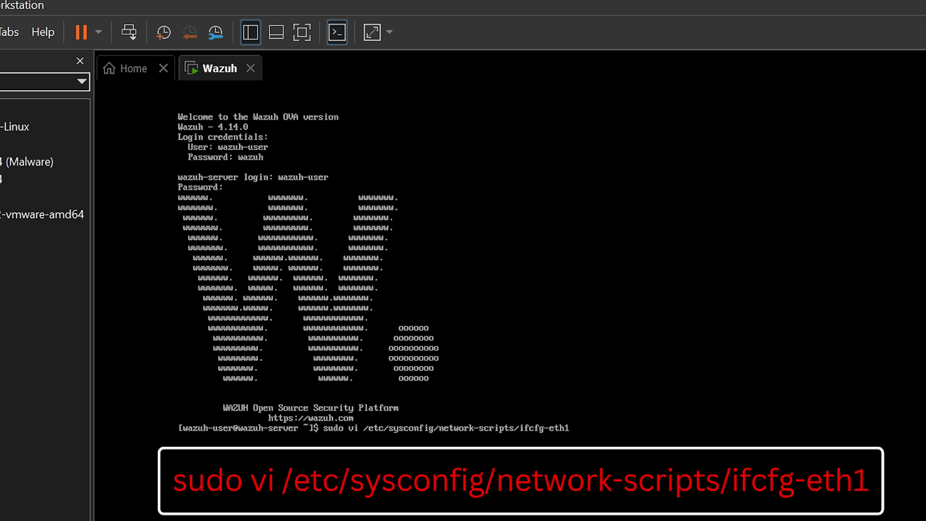
key("Return")
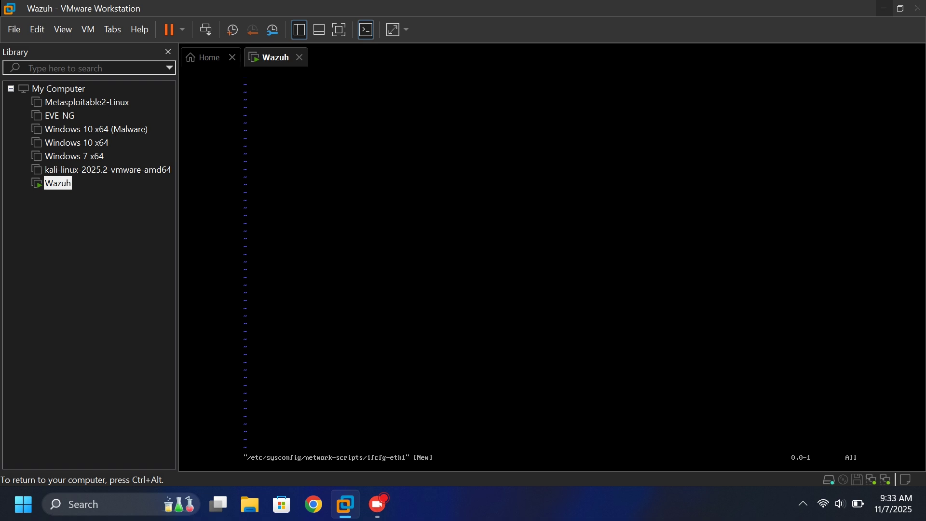
key("i")
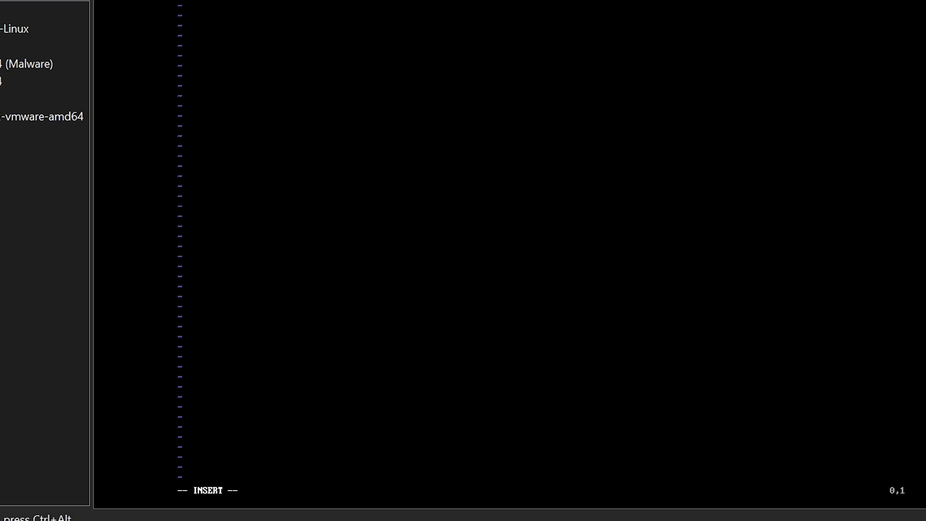
Enter DEVICE=eth1, ONBOOT=yes and BOOTPROTO=no as the first lines of ifcfg-eth1.
type("DEVI")
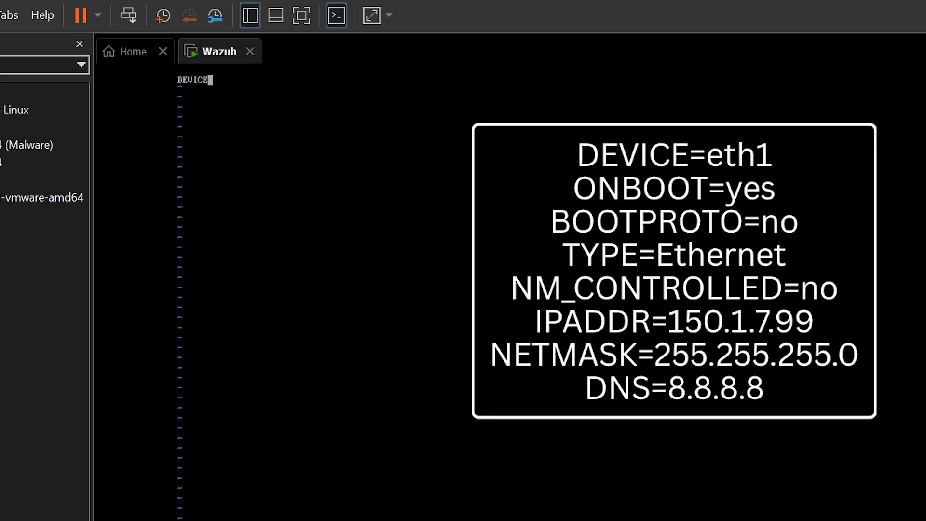
type("CE=eth1")
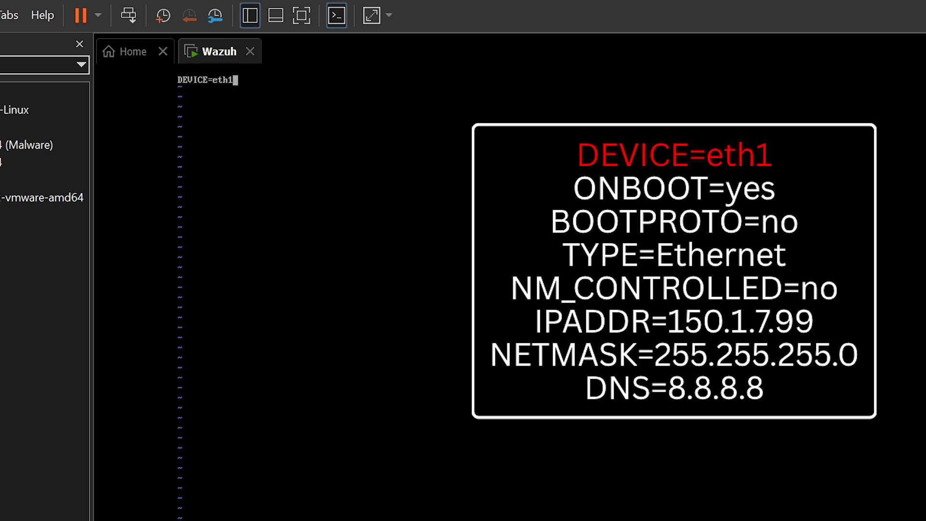
key("Return")
type("ONBOOT=")
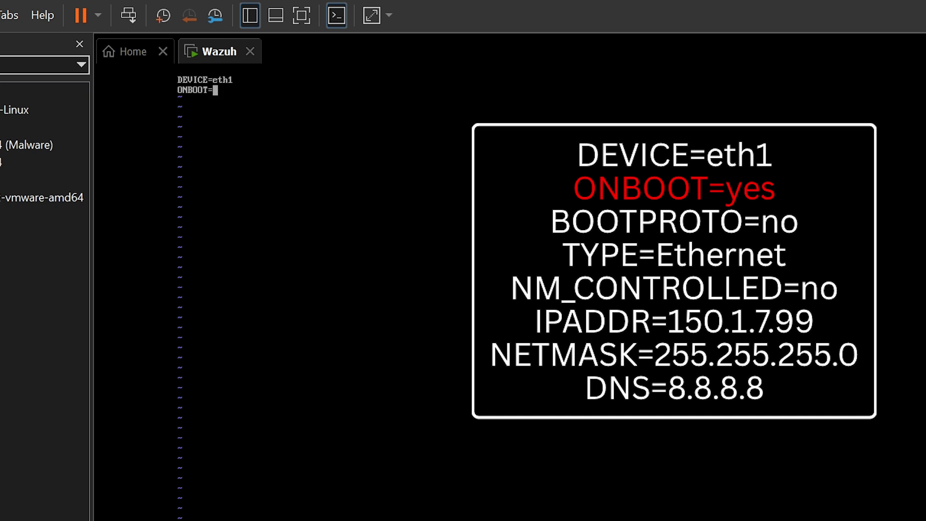
type("yes")
key("Return")
type("BOOT")
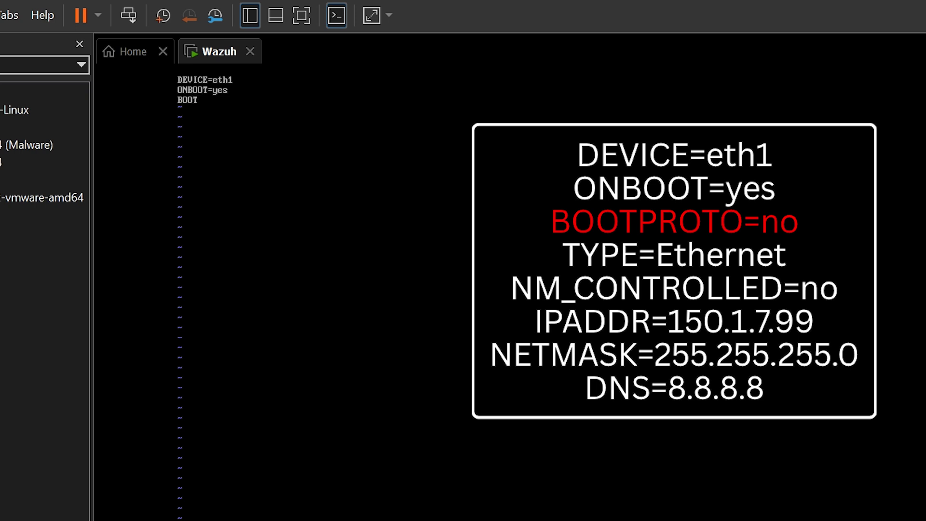
type("PROTO=no")
Add TYPE=Ethernet, NM_CONTROLLED=no, IPADDR=150.1.7.99, NETMASK=255.255.255.0, DNS=8.8.8.8, then exit insert mode.
key("Return")
type("TYPE")
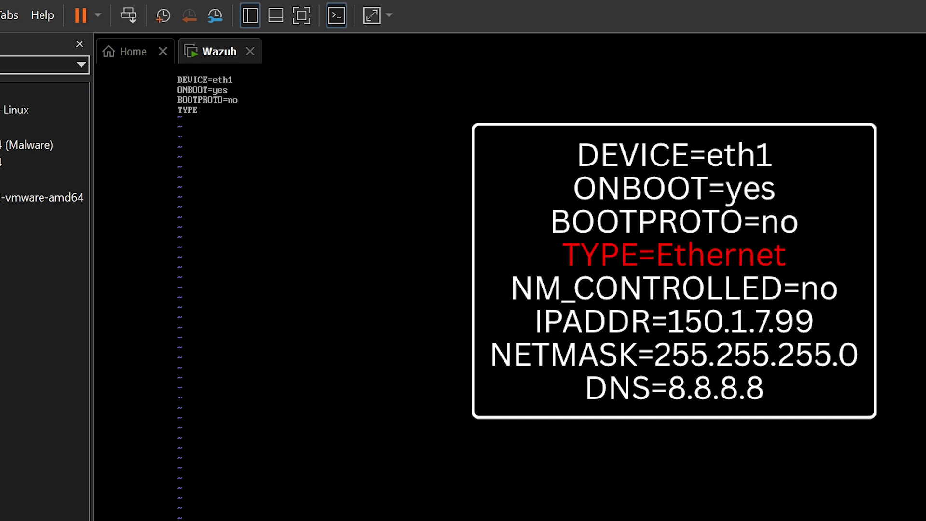
type("=Ethernet")
key("Return")
type("NM")
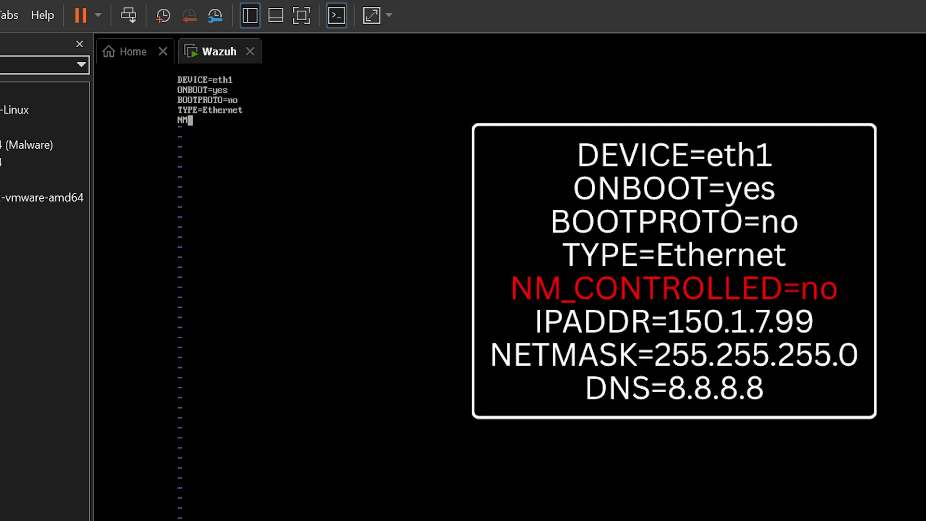
type("_CONTROLLED=no")
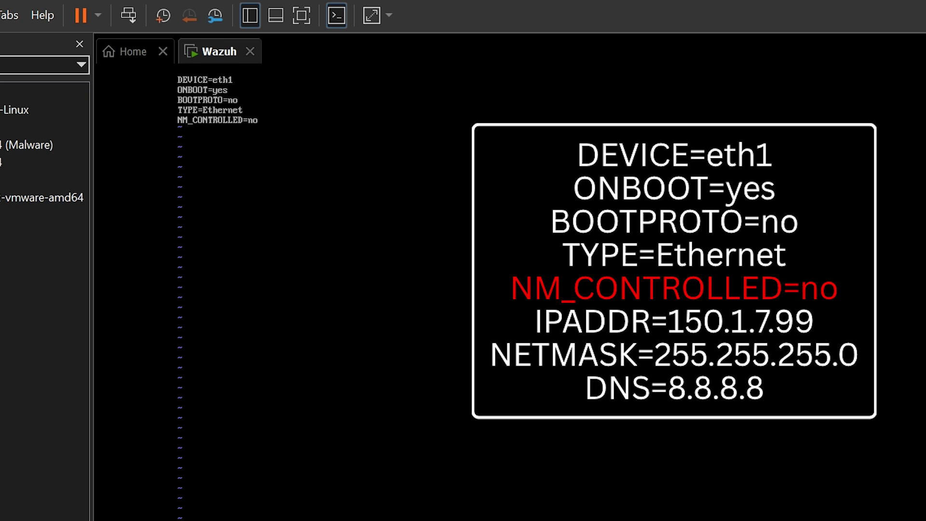
key("Return")
type("IP")
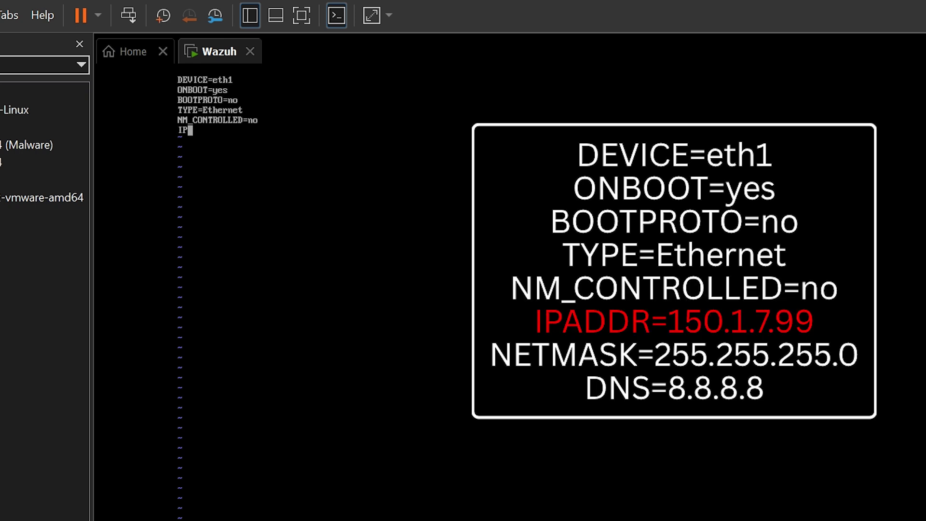
type("ADDR=150.1.7.99")
key("Return")
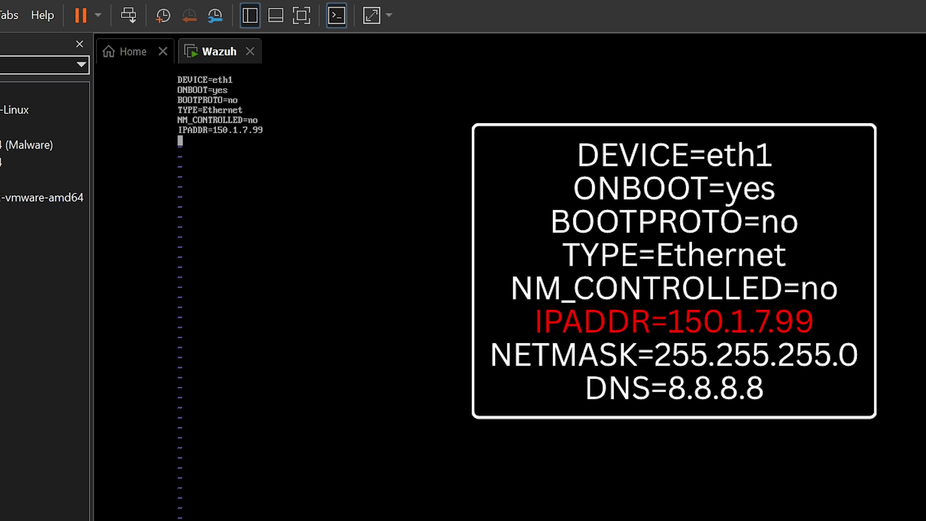
type("NET")
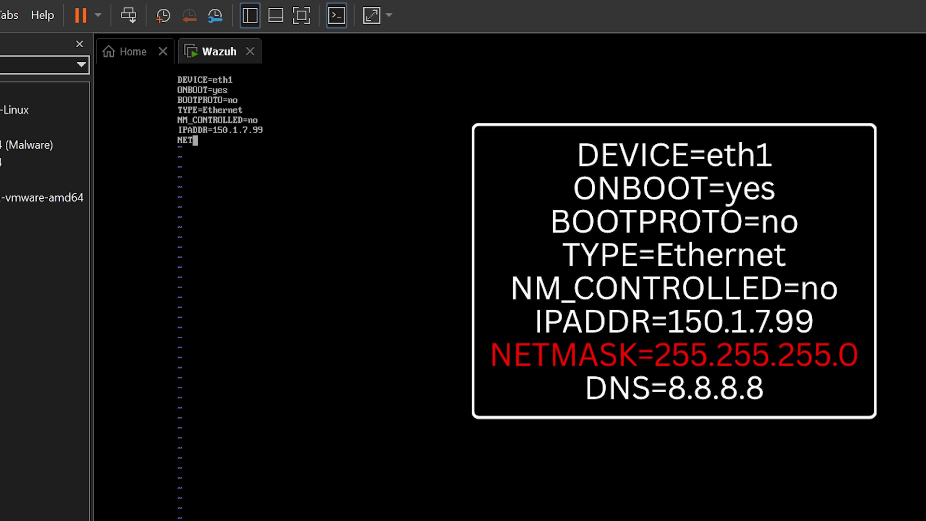
type("MASK=255.255.255.0 ")
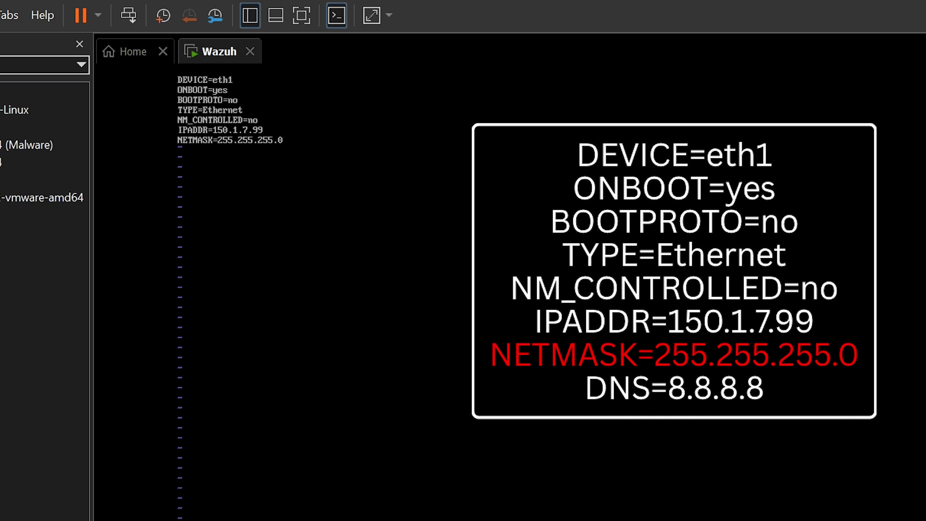
type("DNS")
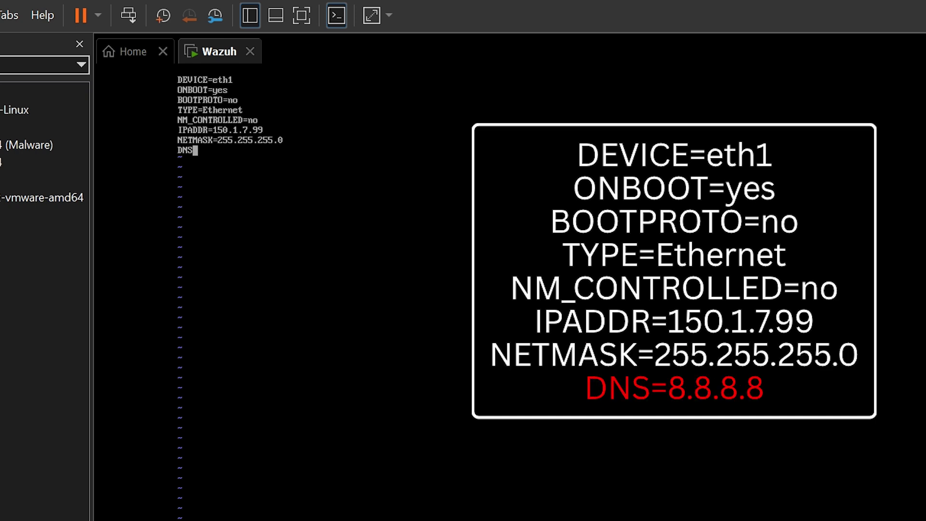
type("=8.8.8.8")
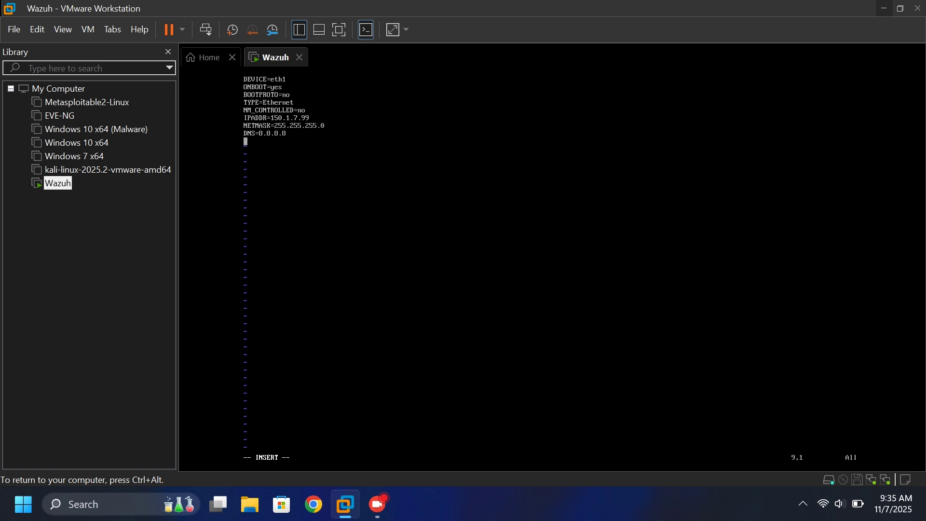
key("Escape")
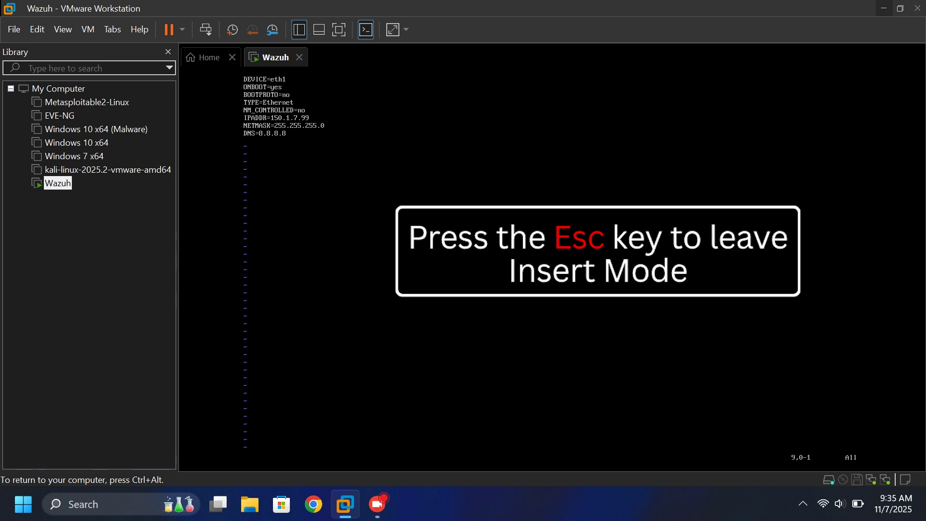
Save ifcfg-eth1 with :wq and run sudo service systemd-sysctl restart network.
type(":wq")
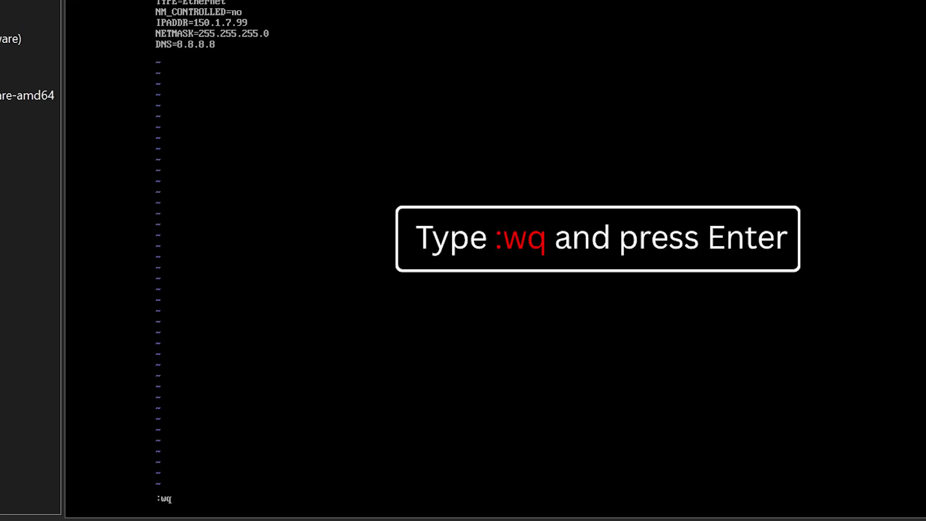
key("Return")
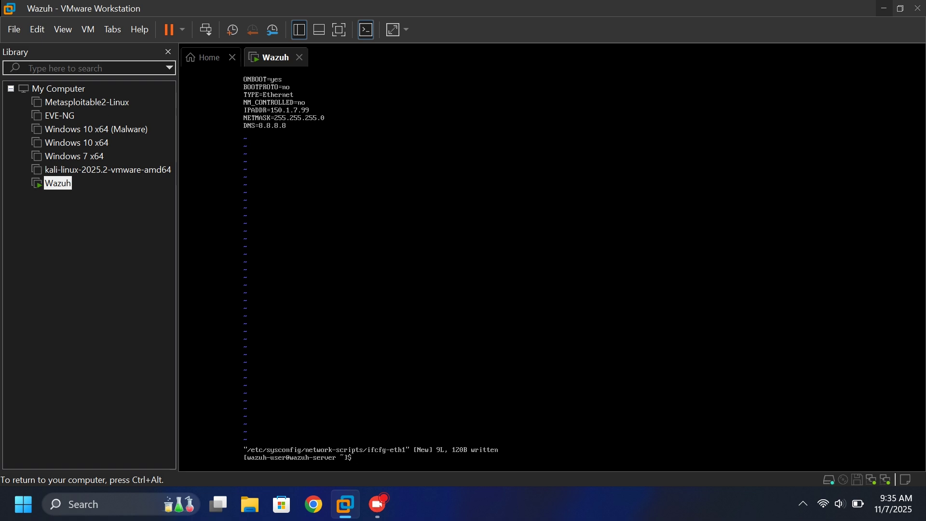
type("sudo service")
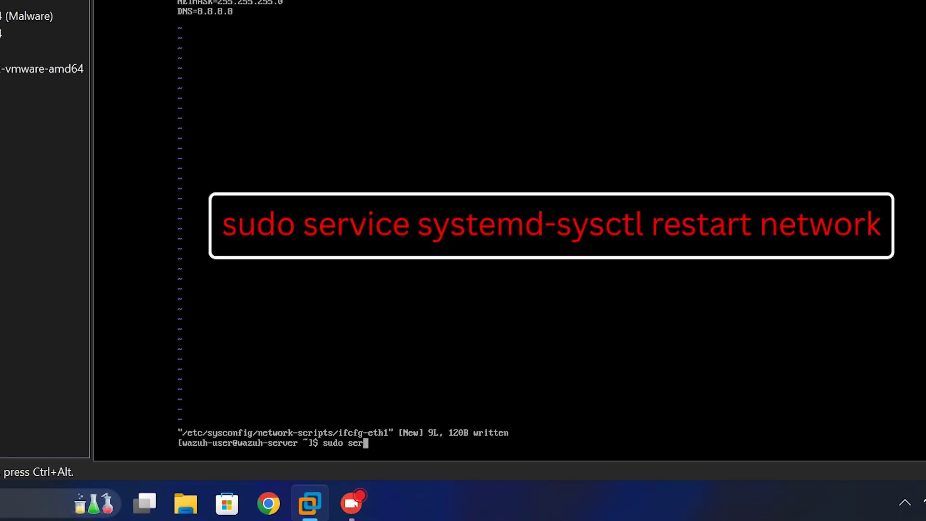
type("stemd-sysctl restart")
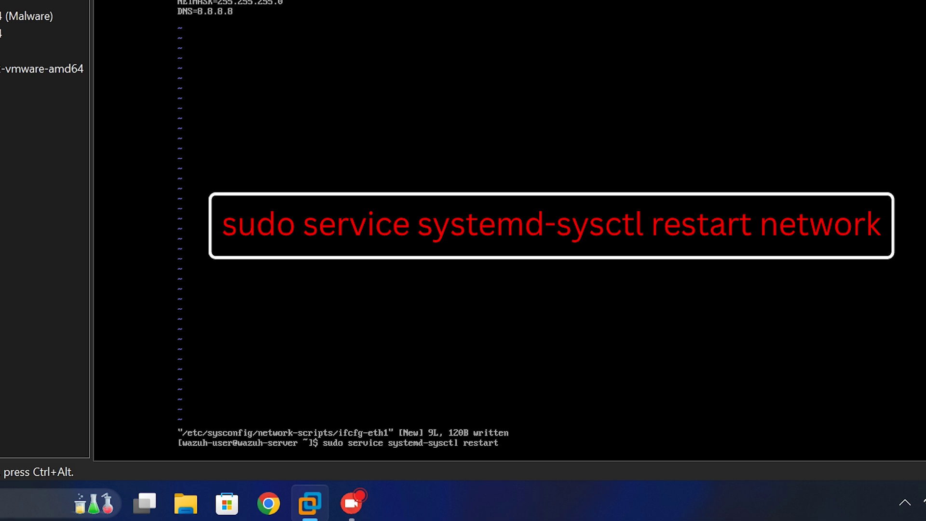
type(" network")
key("Return")
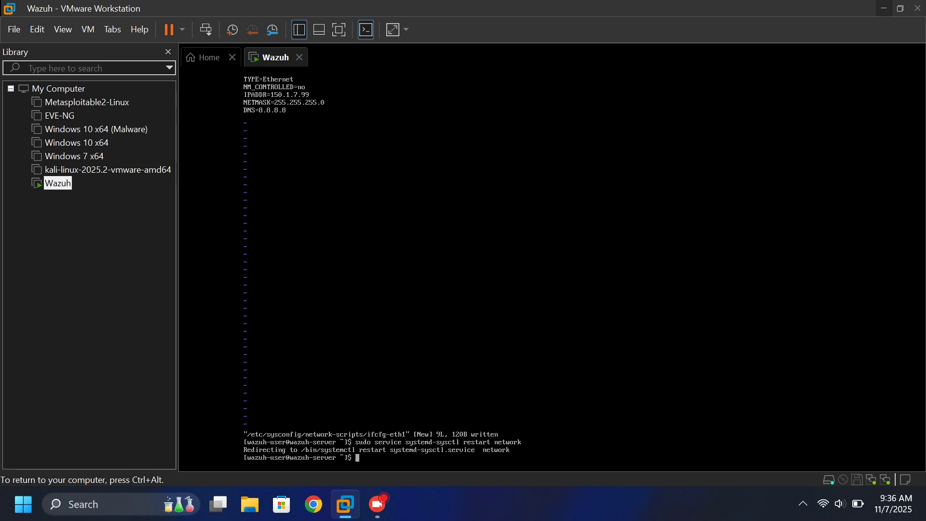
Release keyboard control from the Wazuh VM and switch to the Chrome window.
key("Return")
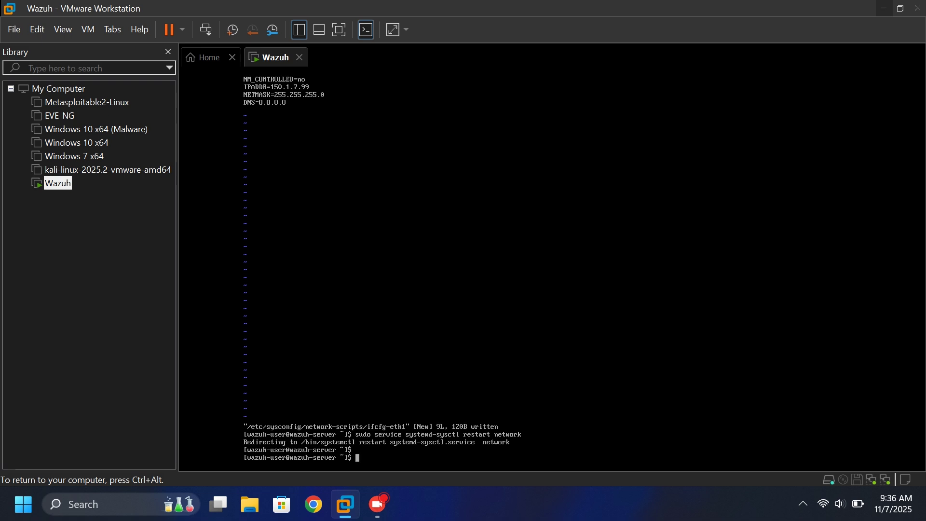
key("Return")
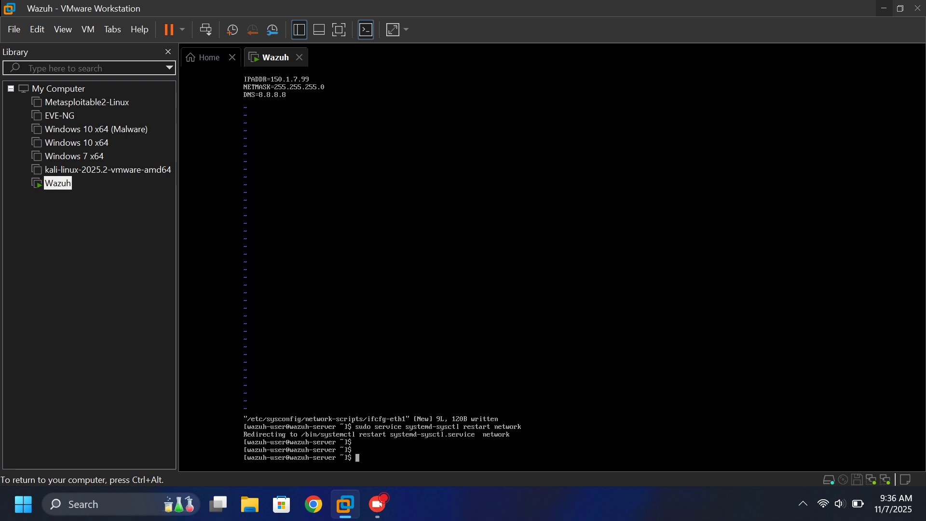
key("ctrl+alt")
left_click(315, 503)
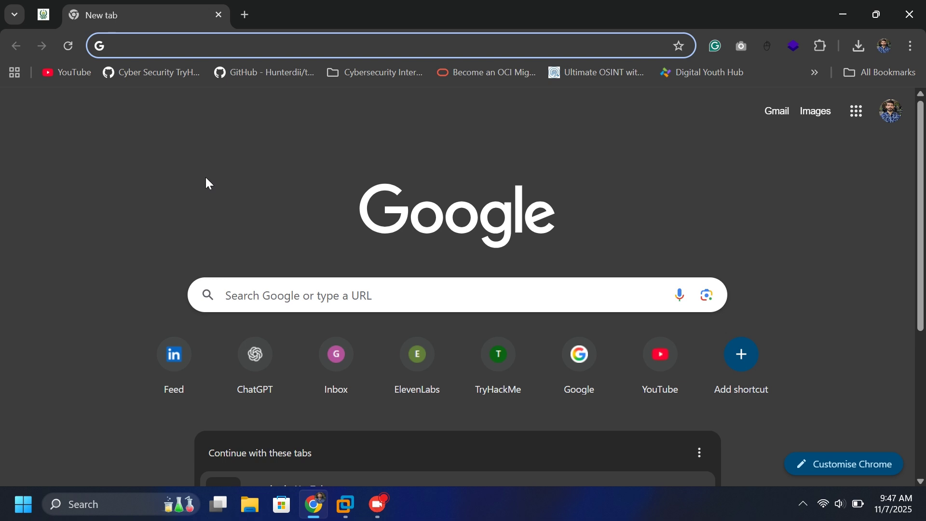
type("https")
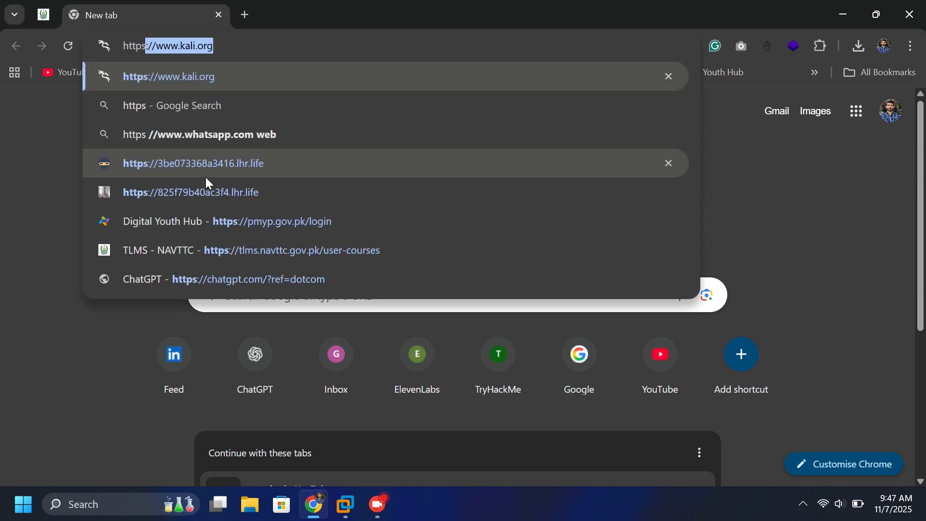
type("://15")
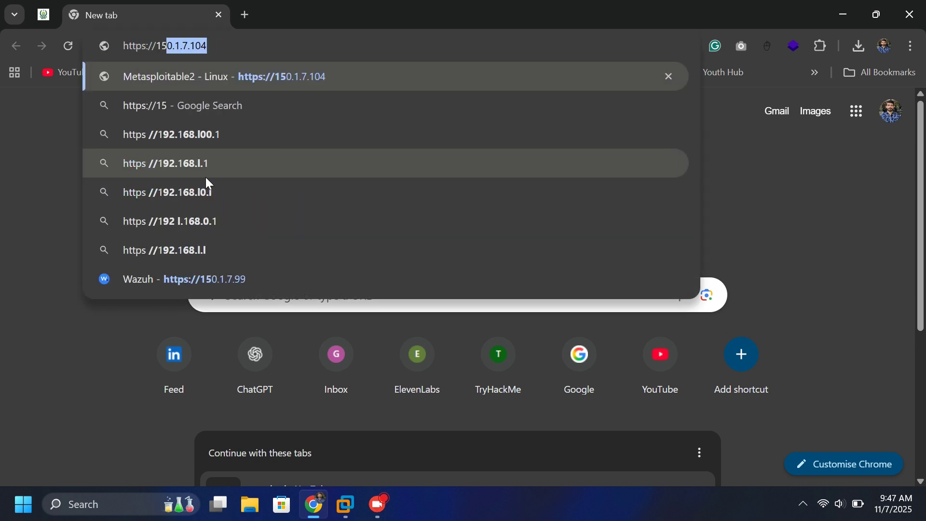
type("0.1.7")
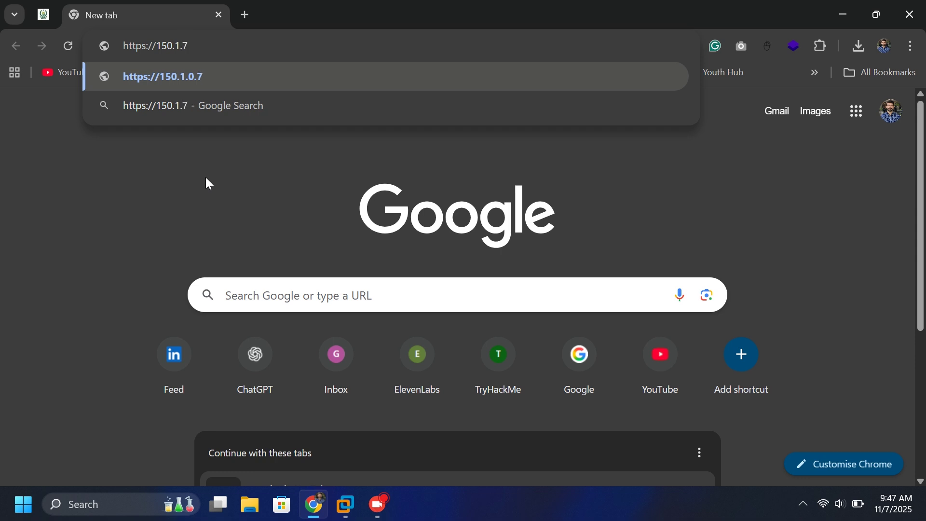
type(".99")
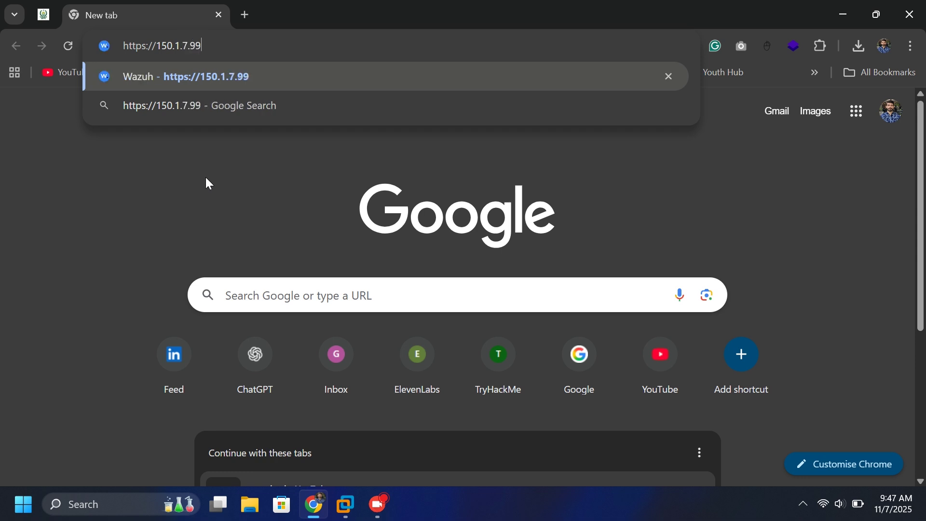
key("Return")
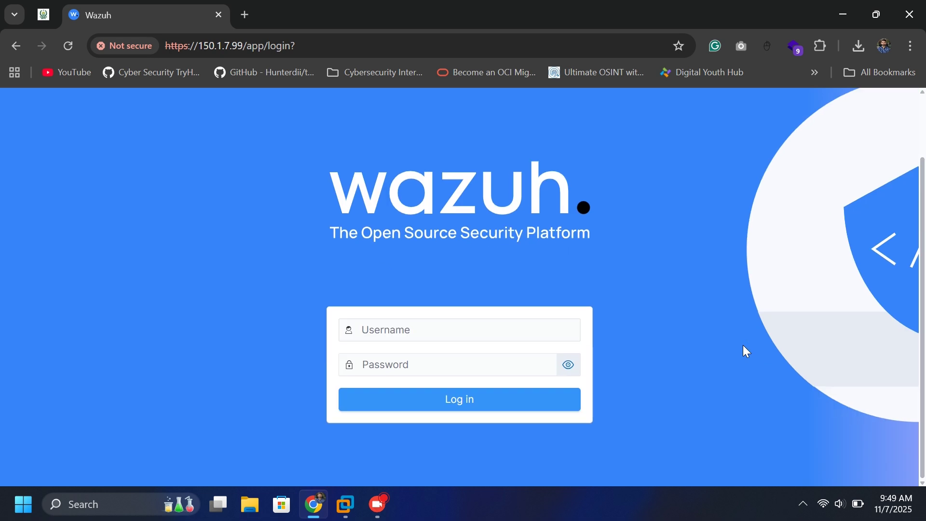
Log in as admin, checking the password via the eye icon, and scroll the Overview summary.
left_click(465, 331)
type("admin")
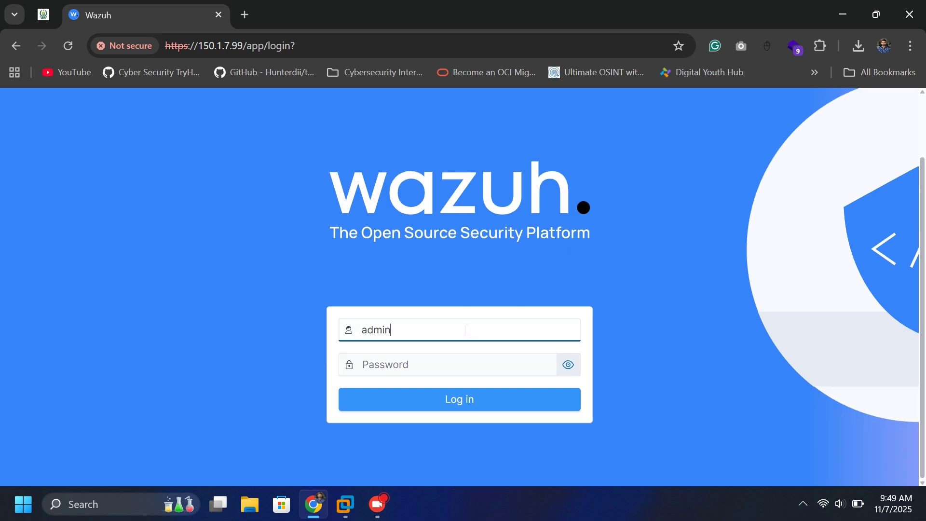
left_click(431, 361)
type("•••")
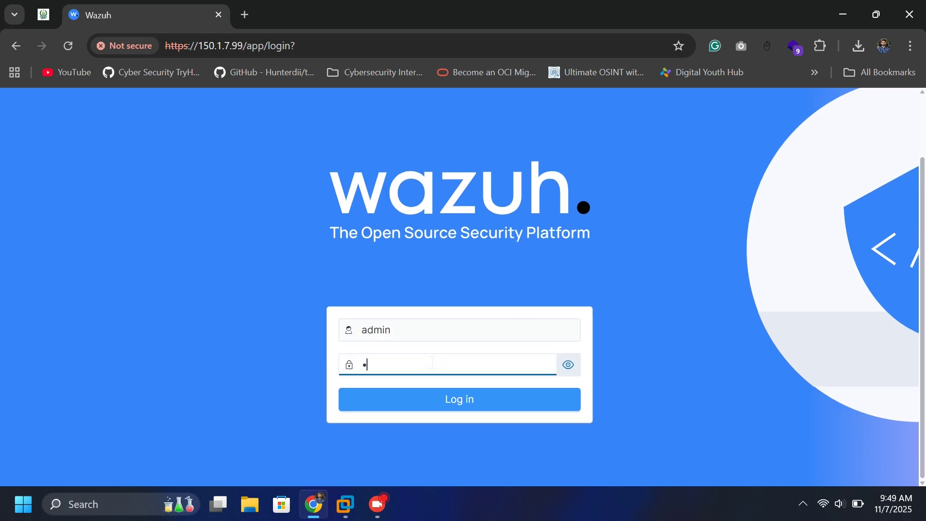
type("••")
left_click(570, 367)
left_click(464, 406)
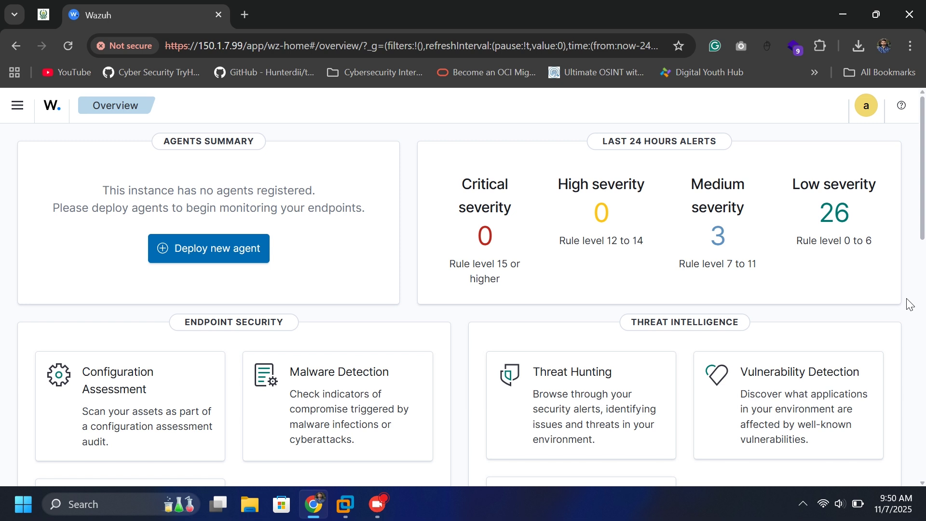
scroll(909, 304, "down", 6)
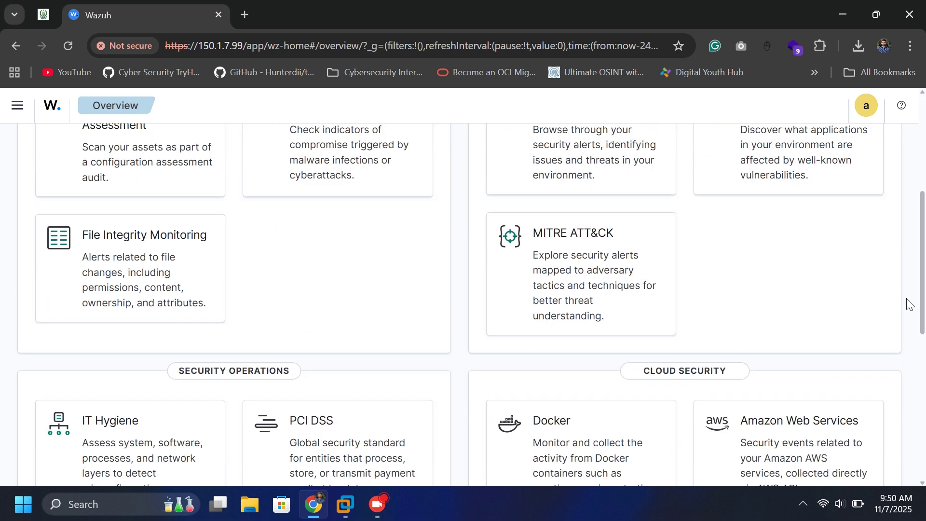
scroll(909, 303, "down", 7)
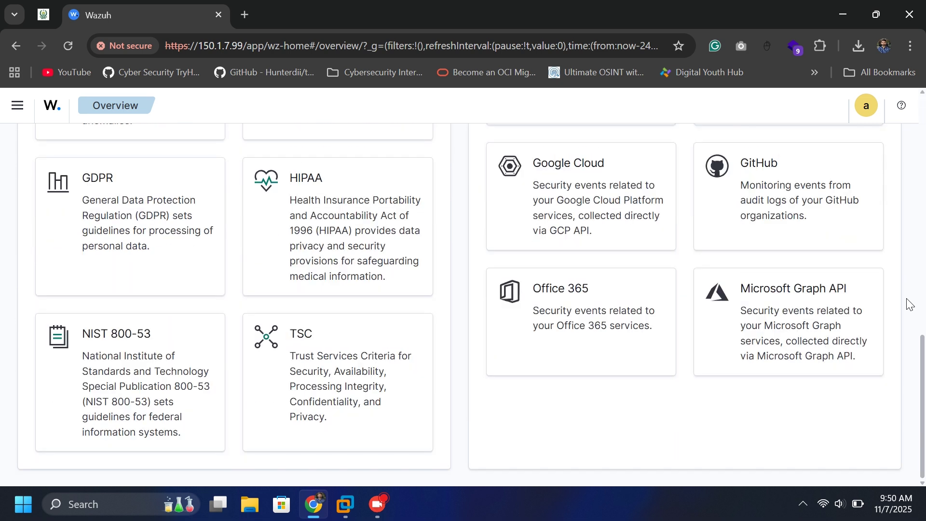